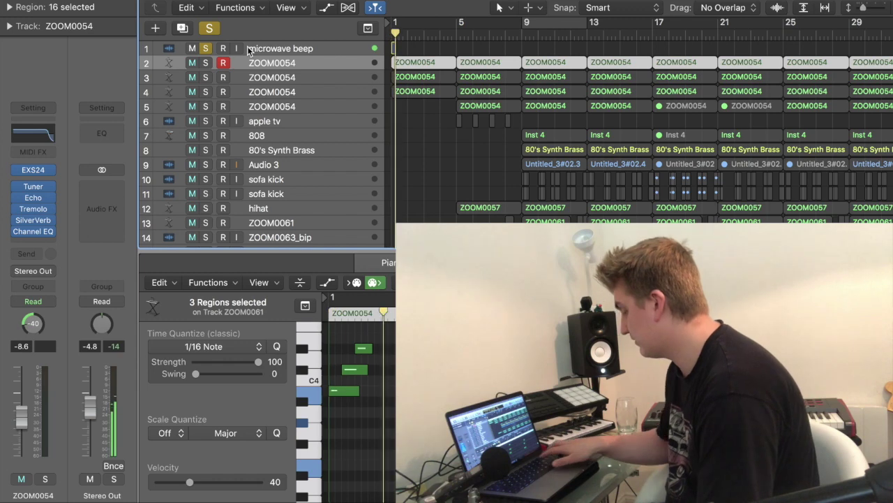
Solo the first ZOOM0054 track in place of microwave beep and inspect its EXS24 sampler settings.
{"action": "key", "text": "space"}
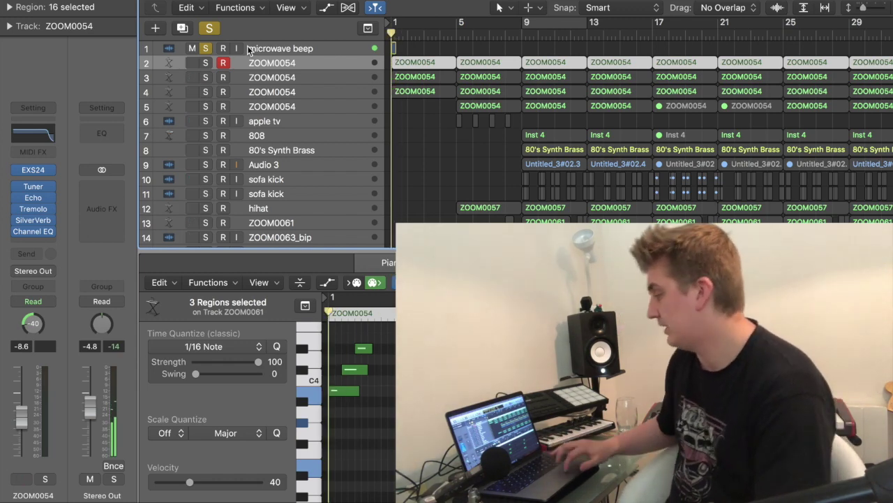
{"action": "left_click", "coordinate": [205, 49]}
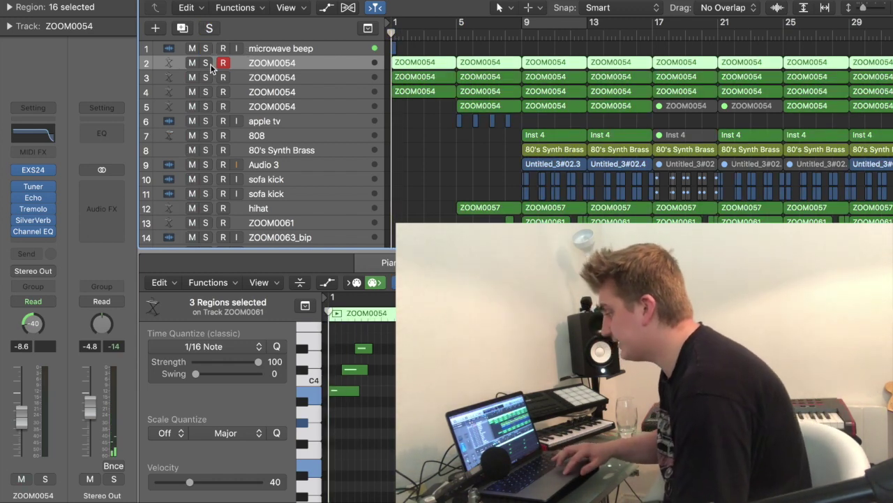
{"action": "left_click", "coordinate": [209, 63]}
{"action": "left_click", "coordinate": [39, 171]}
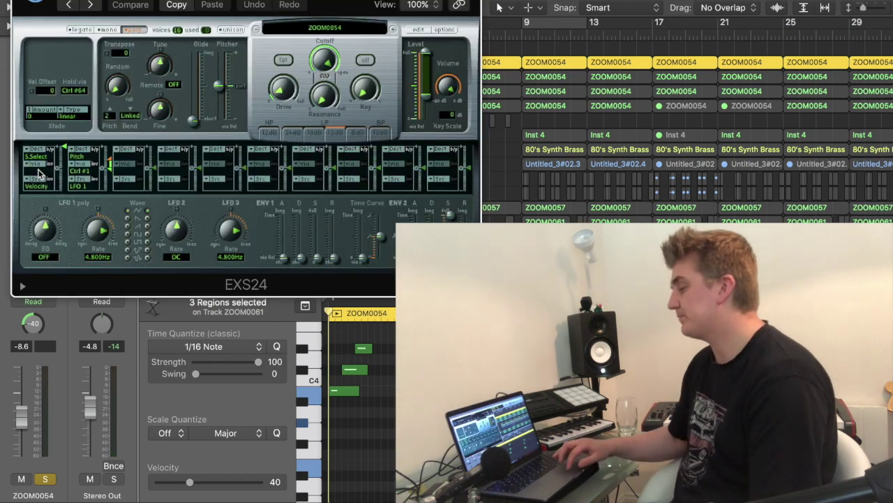
{"action": "key", "text": "super+w"}
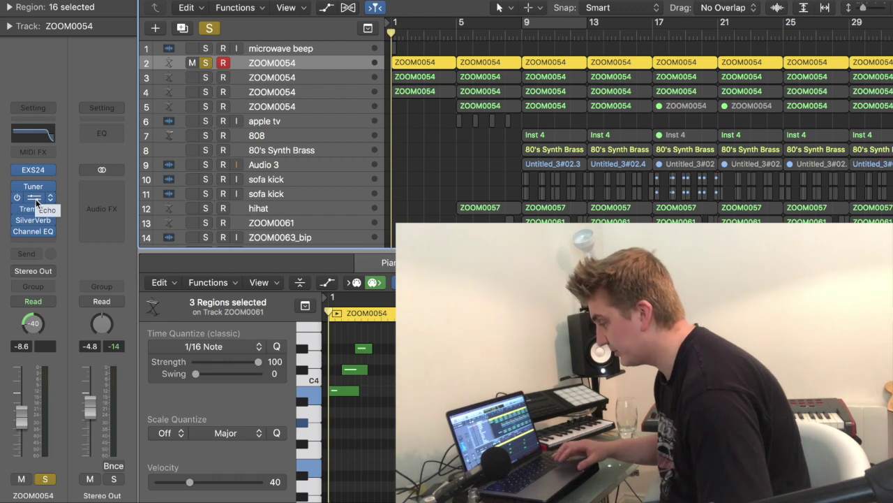
Examine the Echo, Tremolo and Channel EQ settings on the first ZOOM0054 track.
{"action": "left_click", "coordinate": [36, 198]}
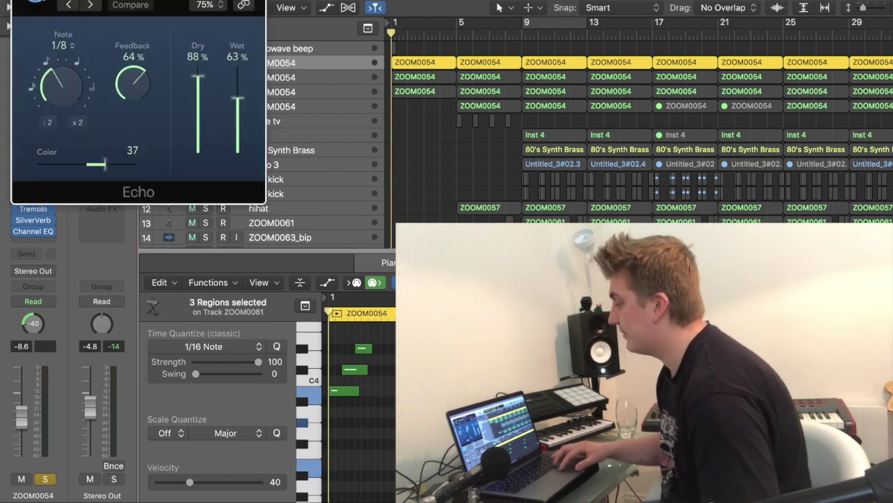
{"action": "left_click_drag", "start_coordinate": [140, 1], "coordinate": [230, 4]}
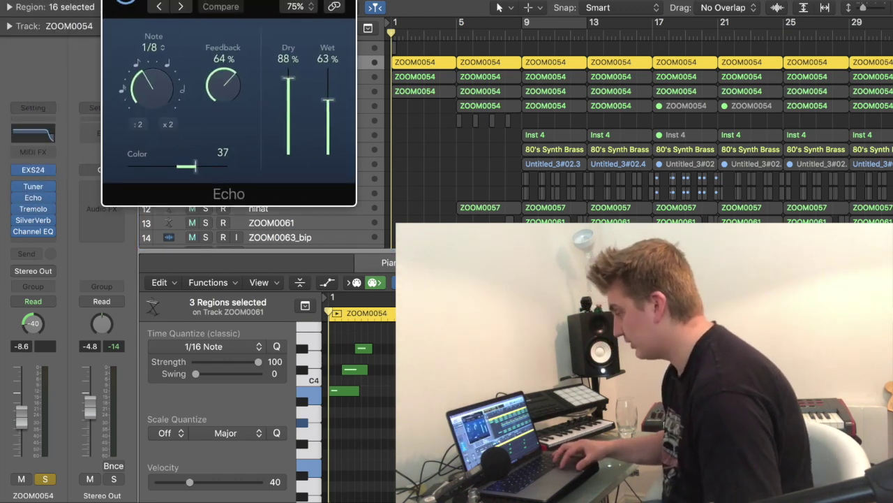
{"action": "key", "text": "super+w"}
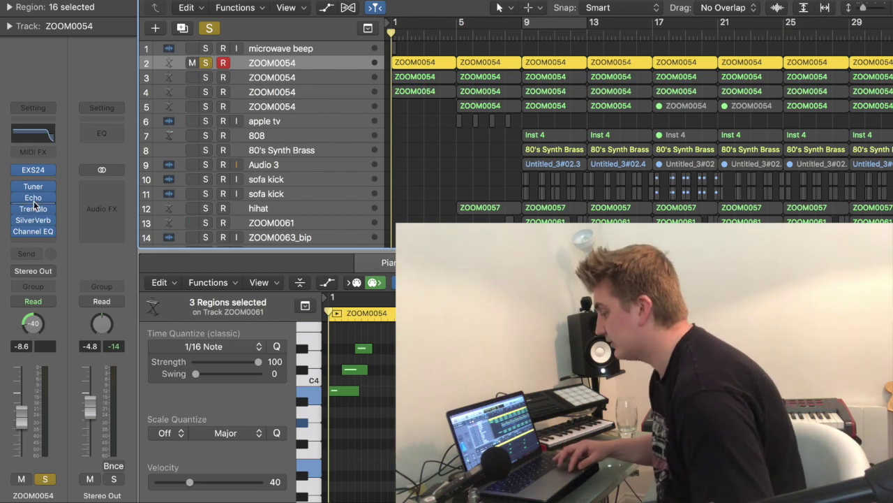
{"action": "left_click", "coordinate": [33, 208]}
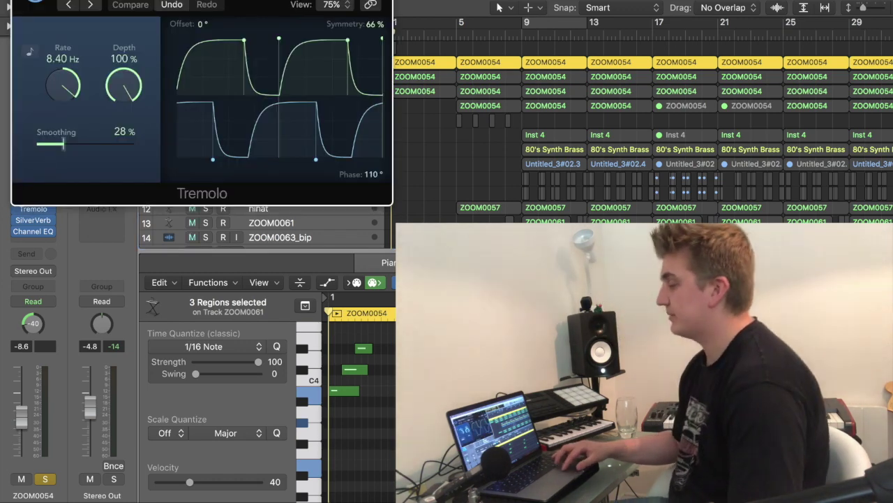
{"action": "key", "text": "super+w"}
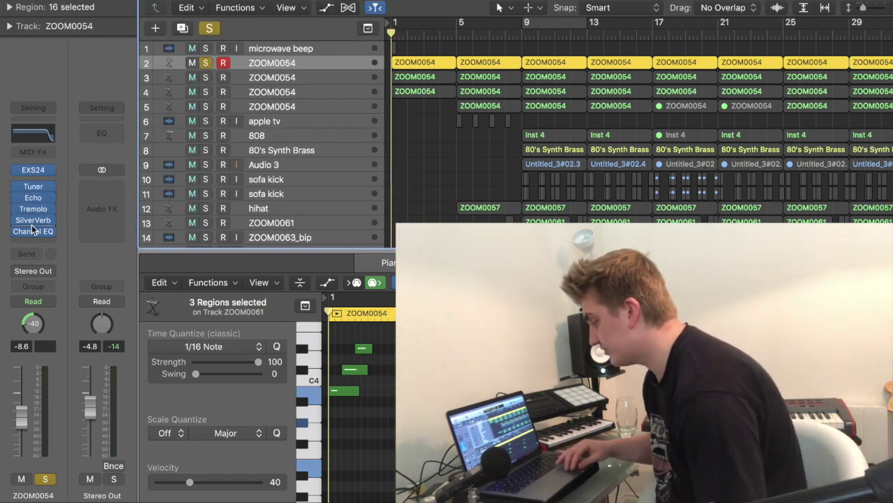
{"action": "left_click", "coordinate": [21, 142]}
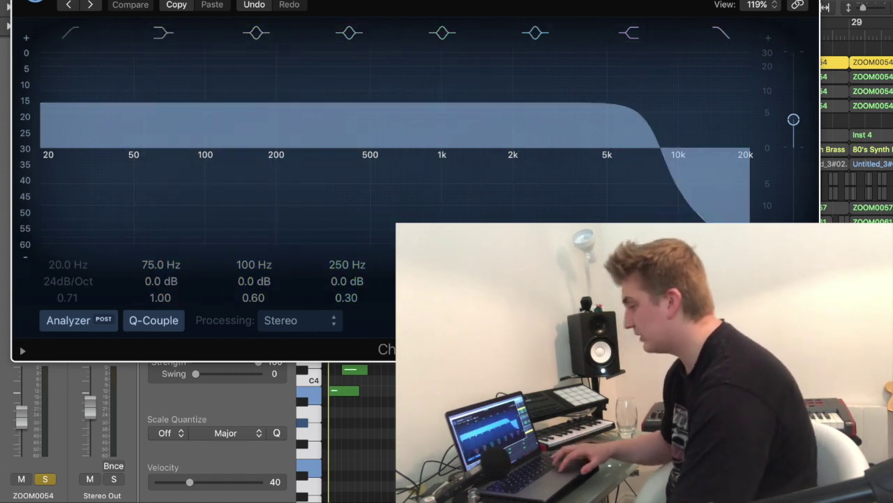
{"action": "key", "text": "super+w"}
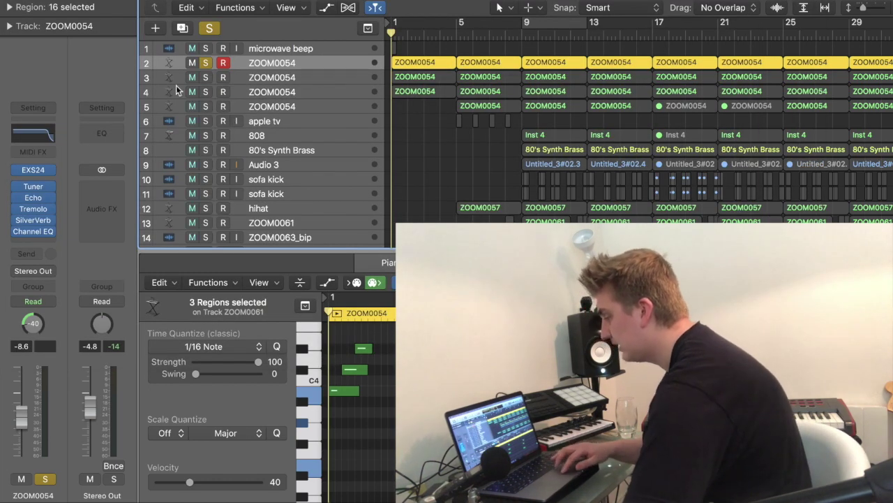
Solo the ZOOM0054 tracks 3 and 4 together with track 2 and listen to the three layers.
{"action": "left_click", "coordinate": [205, 77]}
{"action": "left_click", "coordinate": [205, 92]}
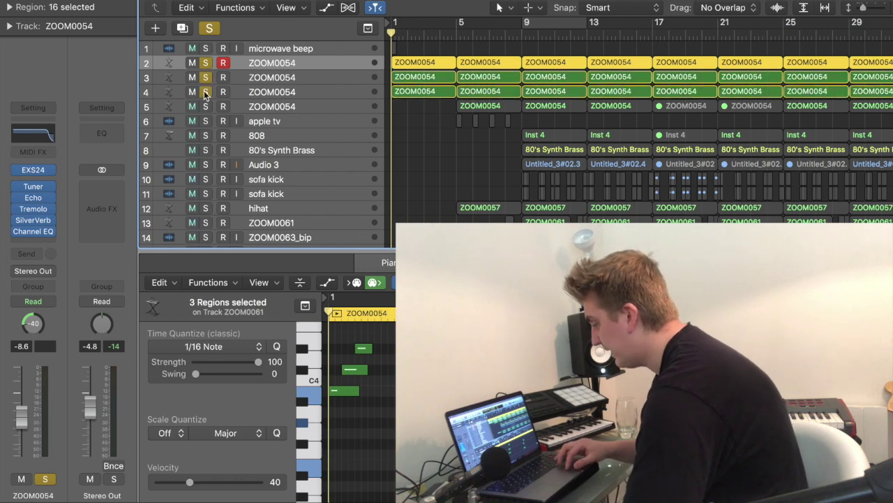
{"action": "key", "text": "Down"}
{"action": "key", "text": "Down"}
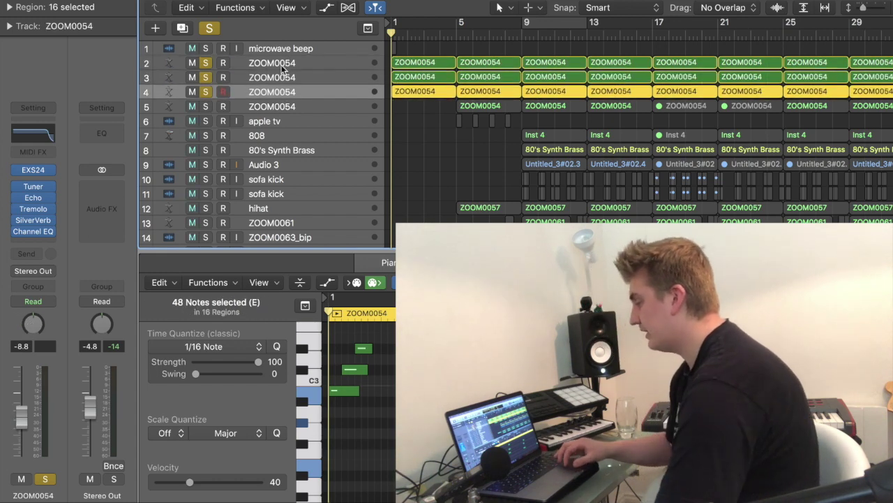
{"action": "left_click", "coordinate": [281, 65]}
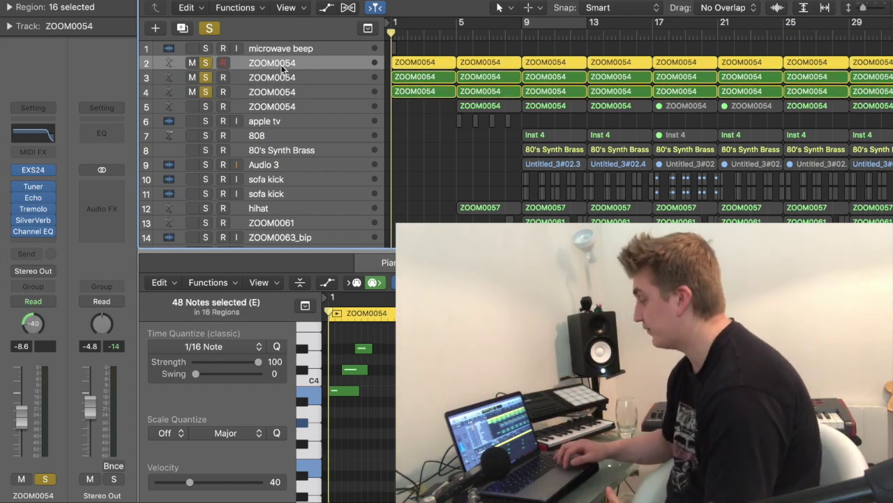
{"action": "key", "text": "r"}
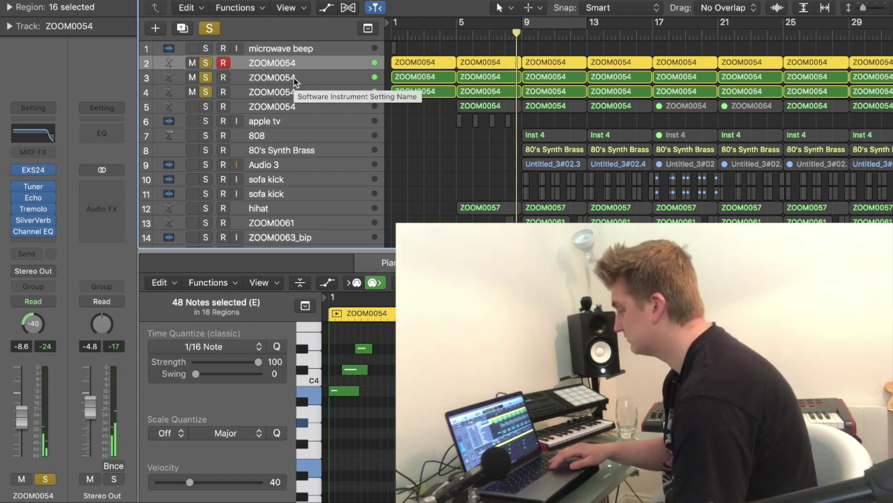
{"action": "key", "text": "space"}
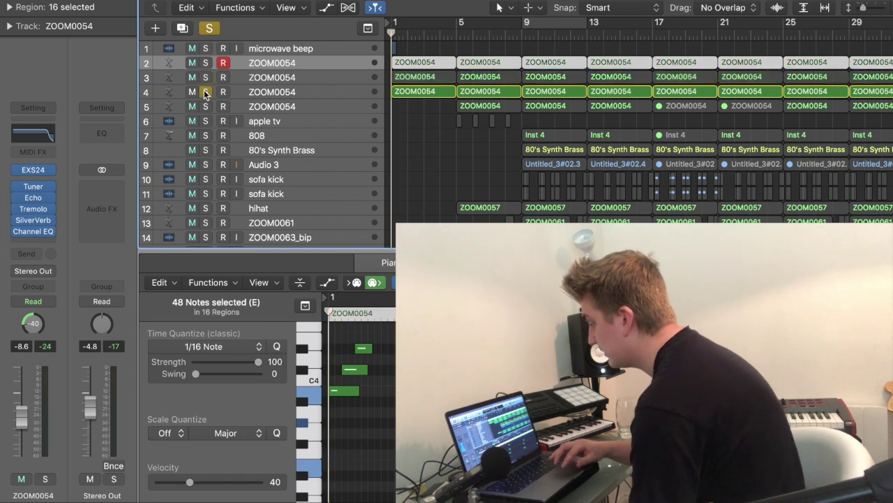
Clear all solos, then solo ZOOM0054 track 5 and listen to it over bars 9 to 13.
{"action": "left_click", "coordinate": [210, 28]}
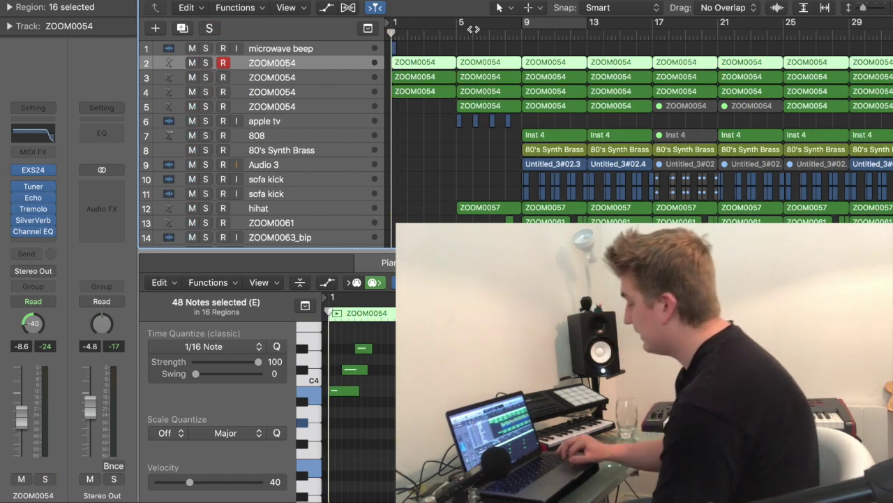
{"action": "left_click", "coordinate": [261, 110]}
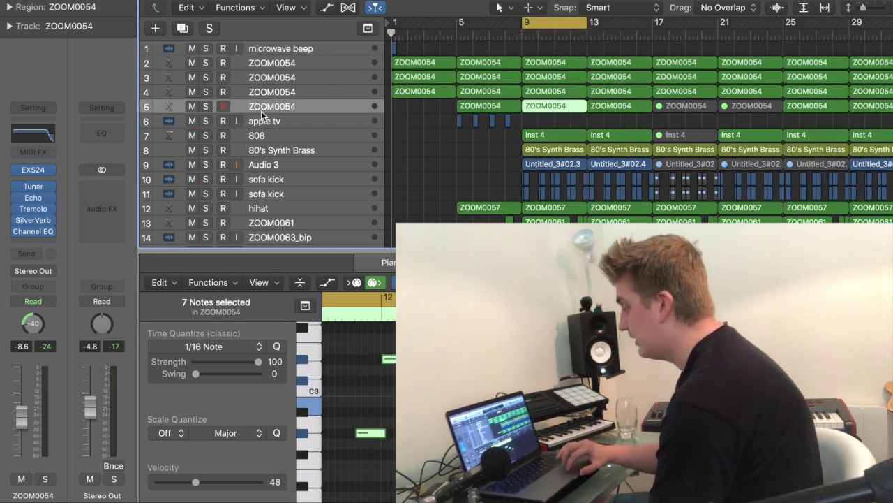
{"action": "left_click", "coordinate": [209, 107]}
{"action": "key", "text": "space"}
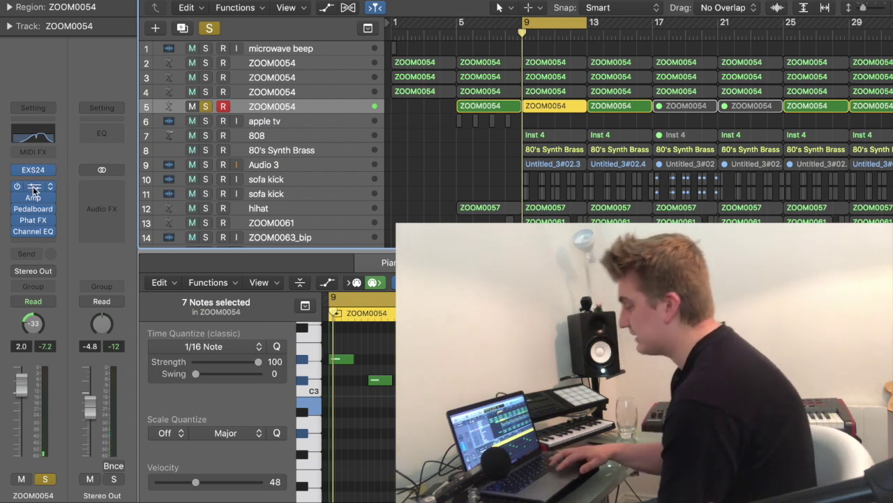
Examine the Overdrive, Amp and Pedalboard effects on ZOOM0054 track 5.
{"action": "left_click", "coordinate": [33, 188]}
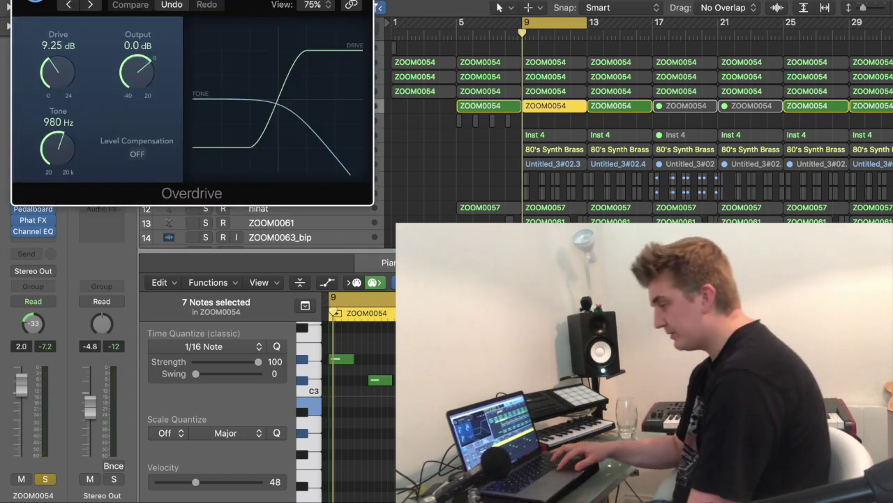
{"action": "key", "text": "super+w"}
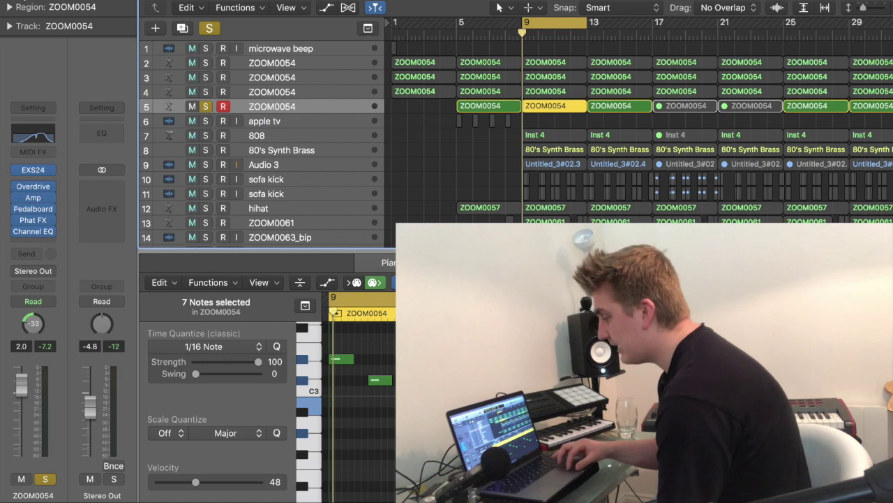
{"action": "left_click", "coordinate": [32, 199]}
{"action": "key", "text": "super+w"}
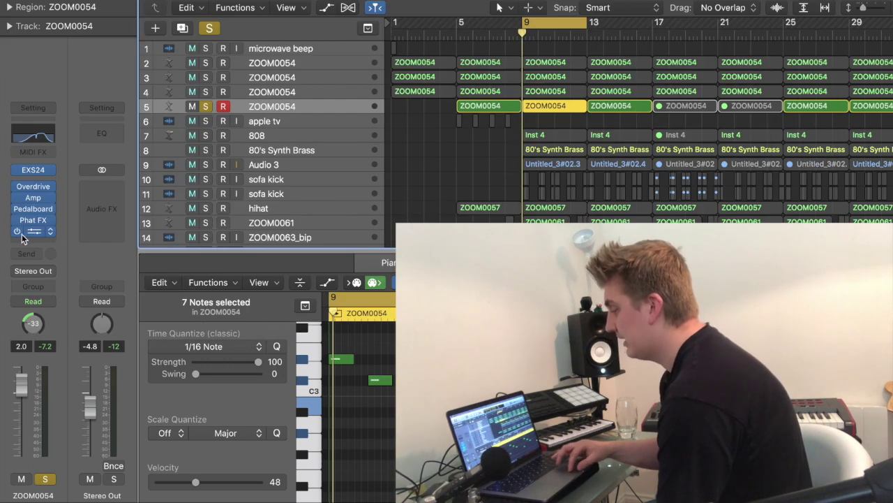
{"action": "left_click", "coordinate": [33, 209]}
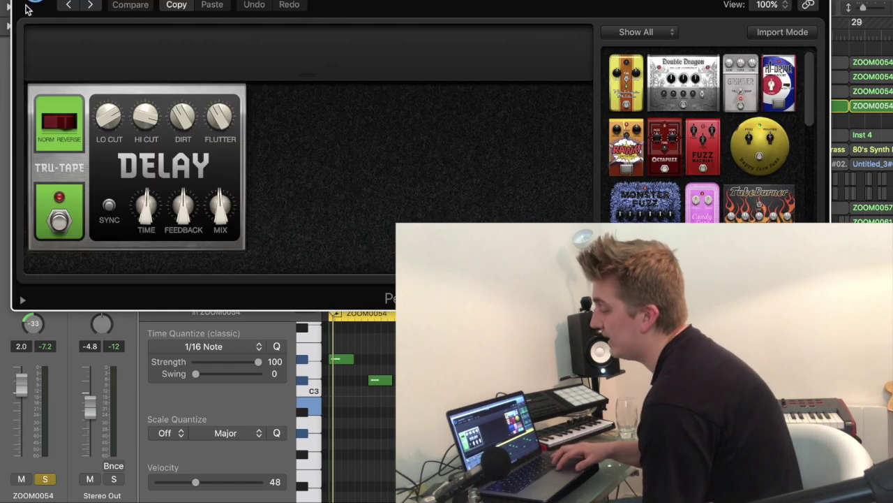
{"action": "key", "text": "super+w"}
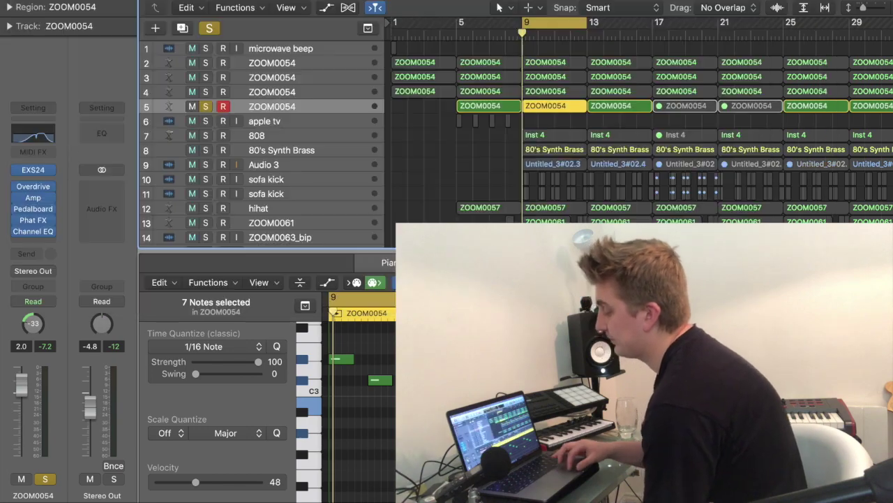
Examine the Phat FX and Channel EQ settings on ZOOM0054 track 5.
{"action": "left_click", "coordinate": [32, 220]}
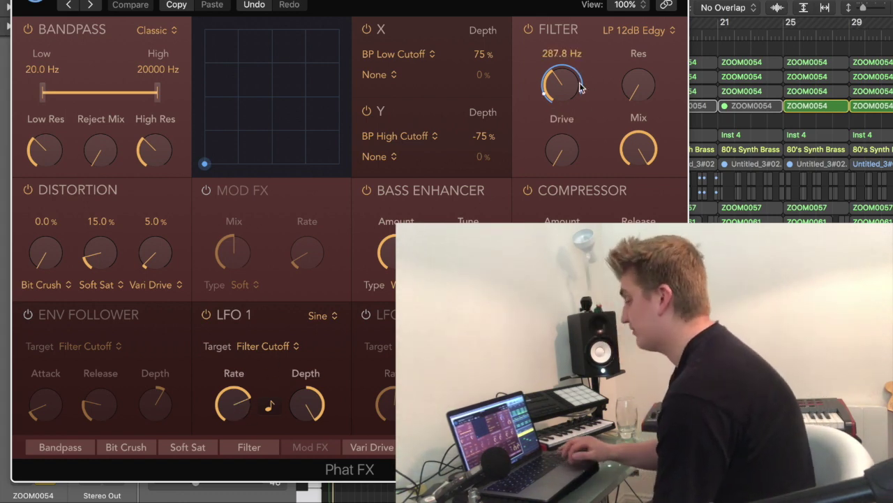
{"action": "key", "text": "super+w"}
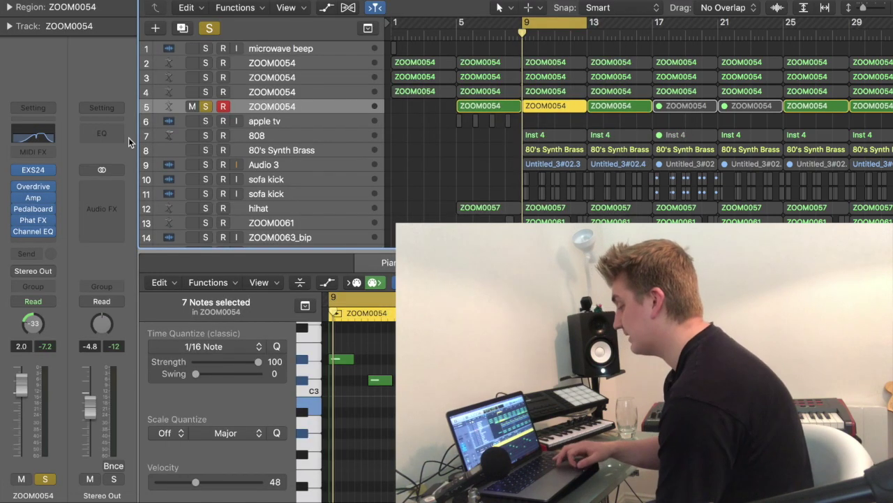
{"action": "left_click", "coordinate": [33, 137]}
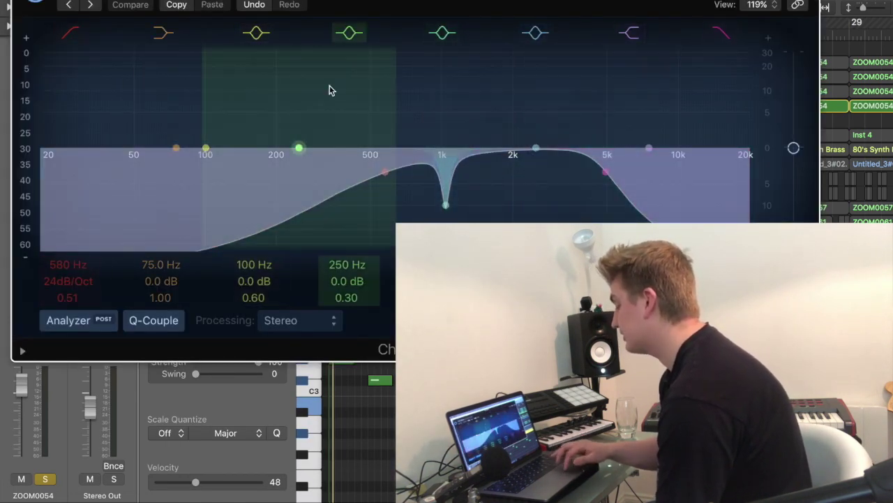
{"action": "key", "text": "super+w"}
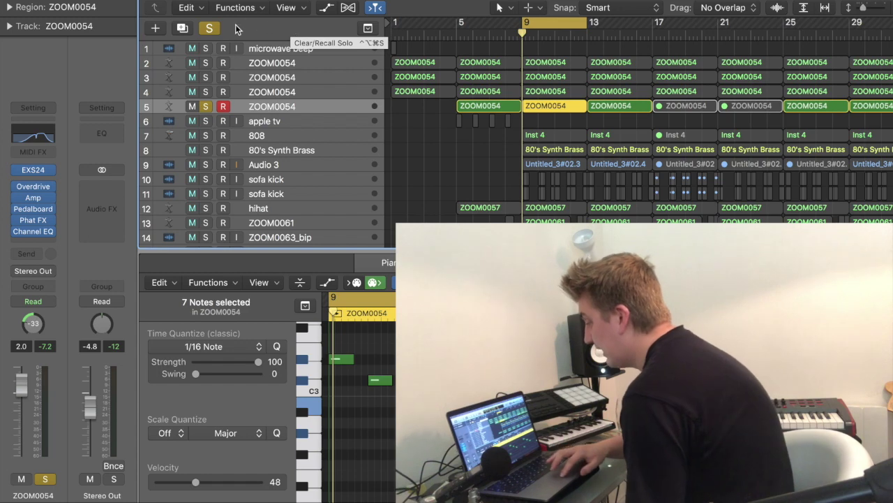
Replace the current solo with the apple tv track and play it with the cycle range moved to bars 5 to 9.
{"action": "left_click", "coordinate": [212, 28]}
{"action": "left_click_drag", "start_coordinate": [560, 22], "coordinate": [495, 22]}
{"action": "left_click", "coordinate": [207, 121]}
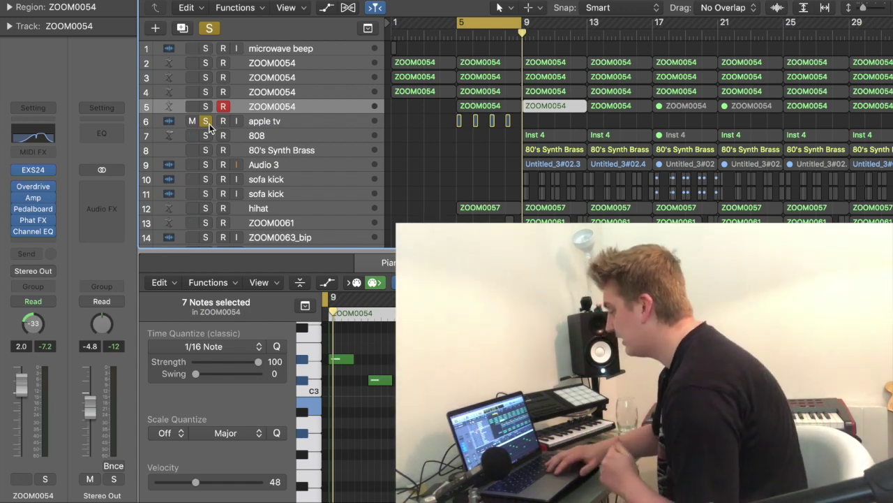
{"action": "key", "text": "space"}
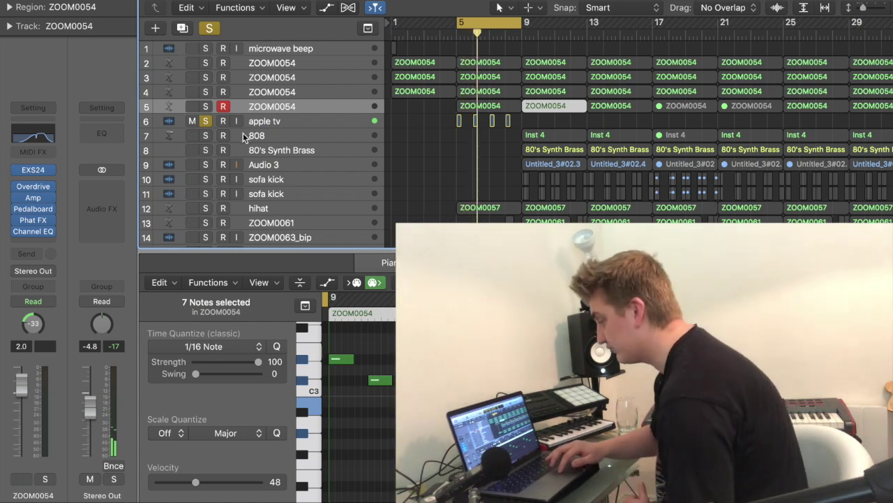
Select the apple tv track and examine its Channel EQ curve.
{"action": "left_click", "coordinate": [266, 119]}
{"action": "left_click", "coordinate": [43, 199]}
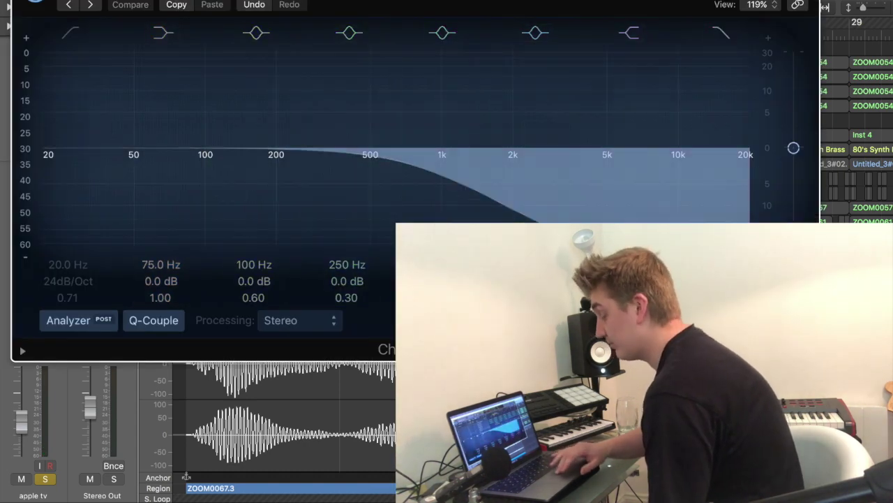
{"action": "key", "text": "super+w"}
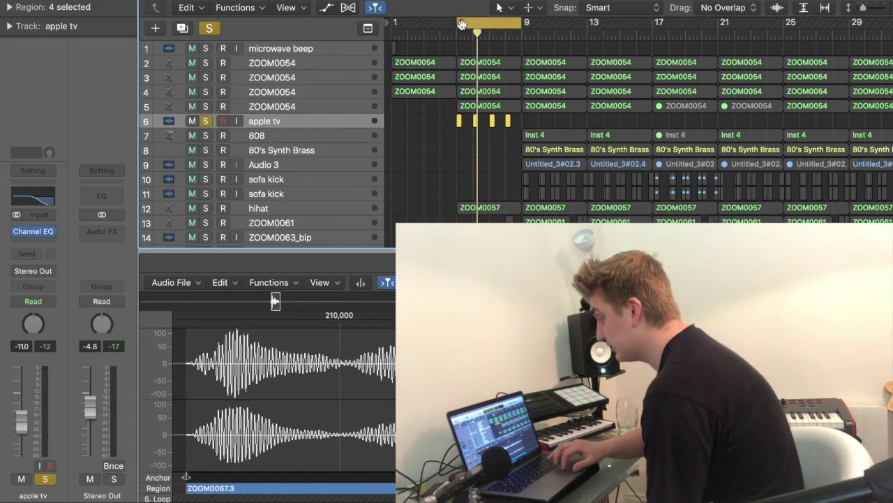
Clear the apple tv solo and the cycle range, and move the playhead back to about bar 6.
{"action": "left_click", "coordinate": [215, 32]}
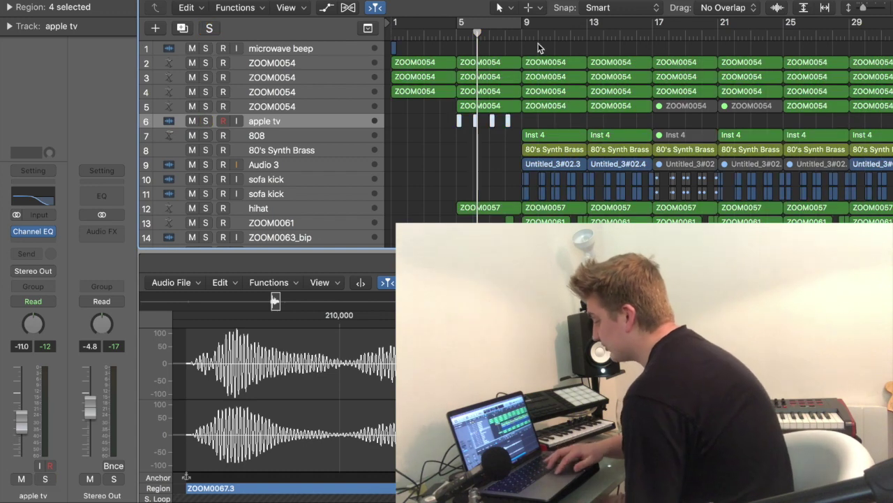
{"action": "left_click_drag", "start_coordinate": [475, 33], "coordinate": [470, 34]}
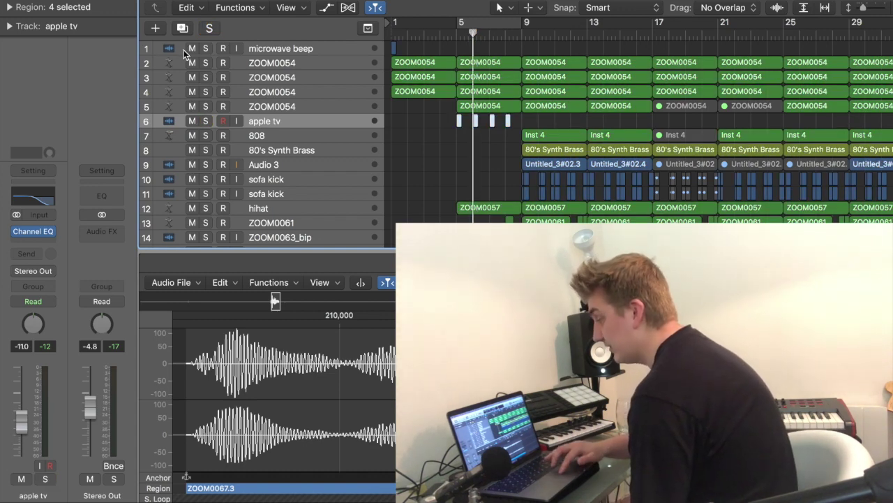
{"action": "scroll", "coordinate": [500, 114], "scroll_direction": "down", "scroll_amount": 1}
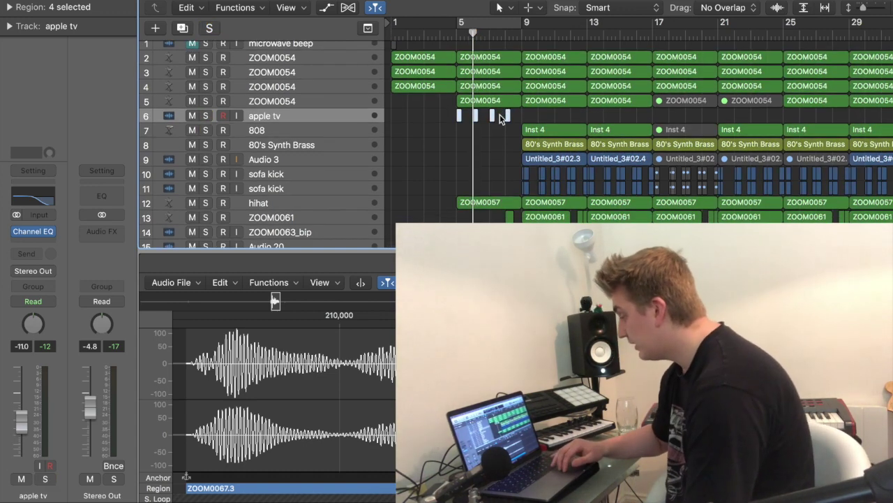
Set the cycle range to bars 9 to 13 and play the sofa kick on track 10 soloed, adding track 11 to the solo.
{"action": "scroll", "coordinate": [500, 114], "scroll_direction": "down", "scroll_amount": 5}
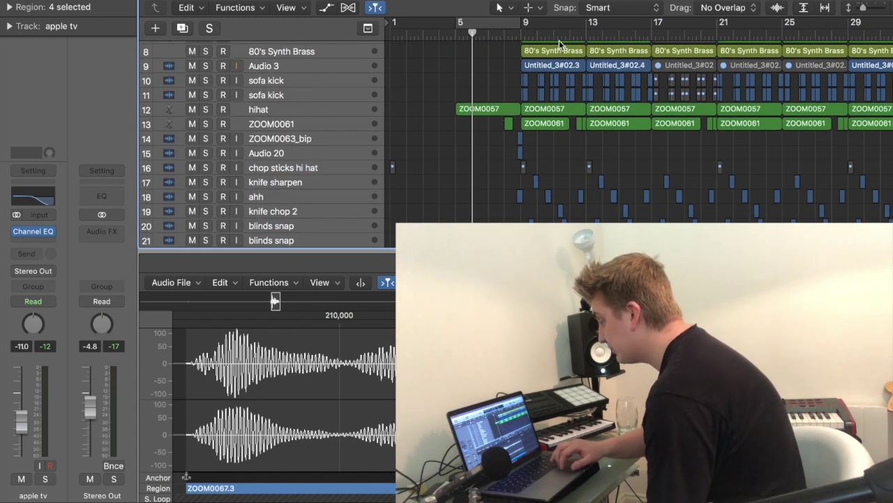
{"action": "left_click_drag", "start_coordinate": [525, 24], "coordinate": [589, 24]}
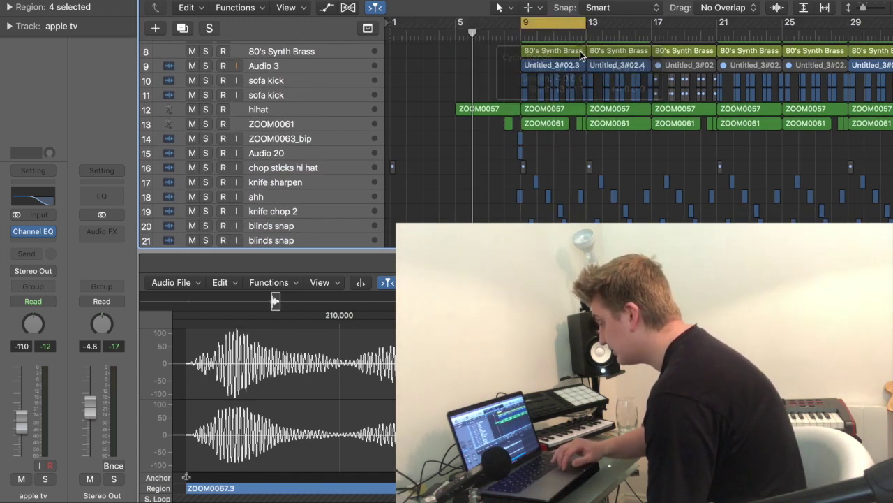
{"action": "scroll", "coordinate": [283, 89], "scroll_direction": "up", "scroll_amount": 2}
{"action": "left_click", "coordinate": [286, 98]}
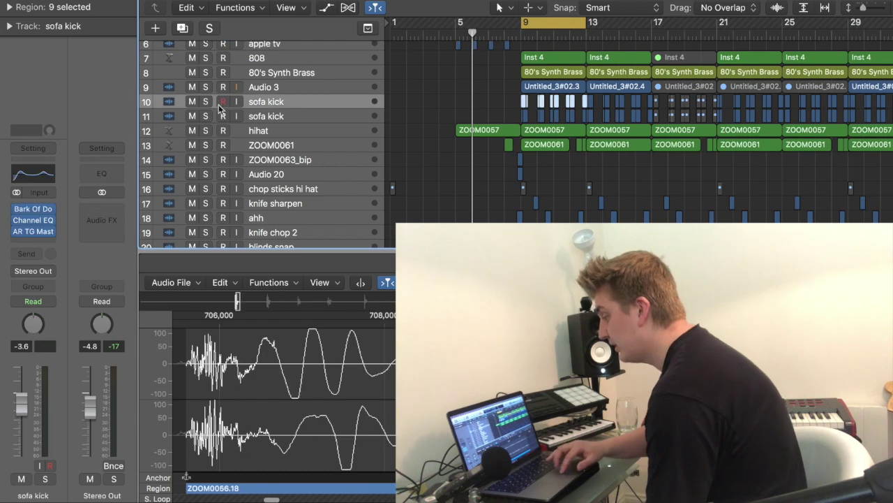
{"action": "left_click", "coordinate": [204, 102]}
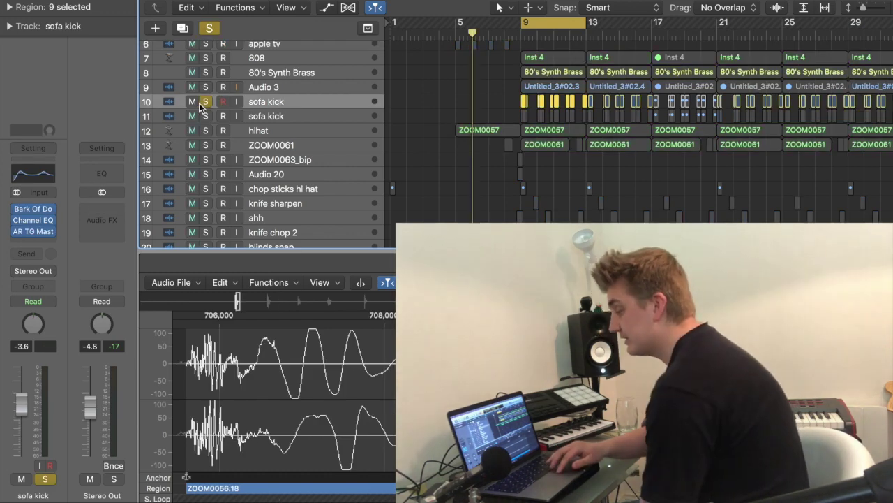
{"action": "key", "text": "space"}
{"action": "left_click", "coordinate": [205, 115]}
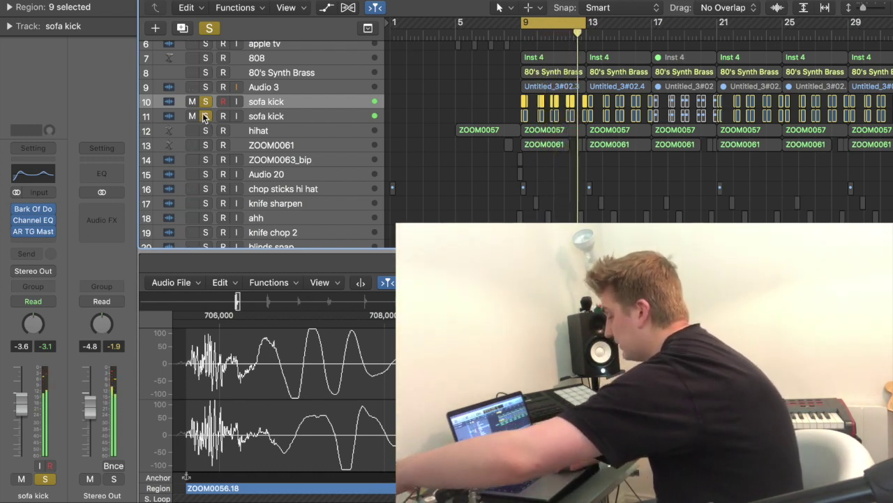
Compare the channel strips of the two sofa kick tracks and examine the Bark Of Dog 2 settings on track 10.
{"action": "left_click", "coordinate": [263, 118]}
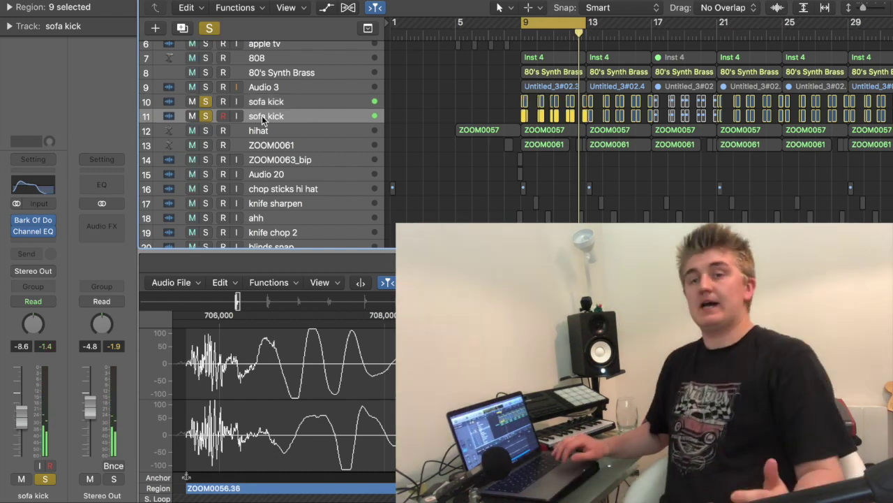
{"action": "key", "text": "Up"}
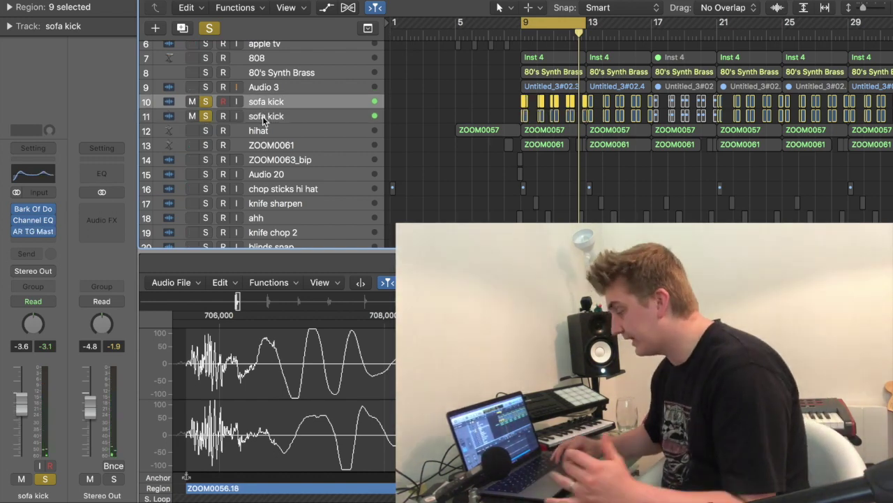
{"action": "left_click", "coordinate": [263, 118]}
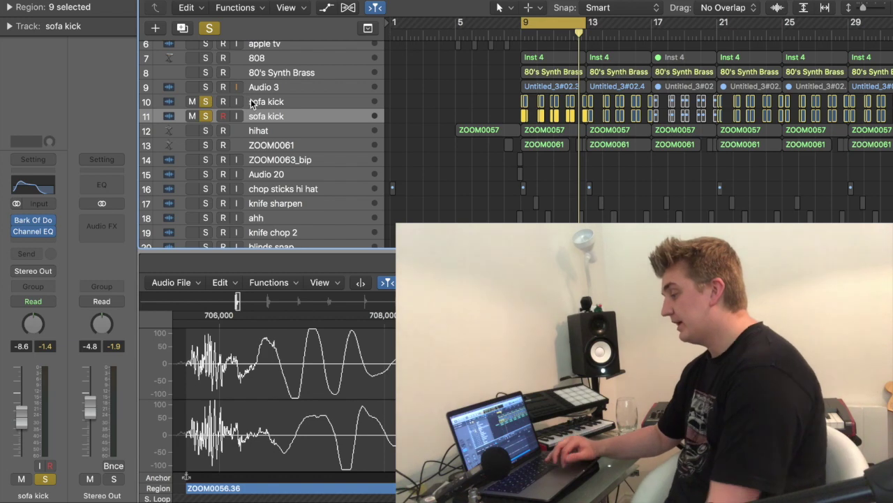
{"action": "left_click", "coordinate": [251, 99]}
{"action": "left_click", "coordinate": [41, 212]}
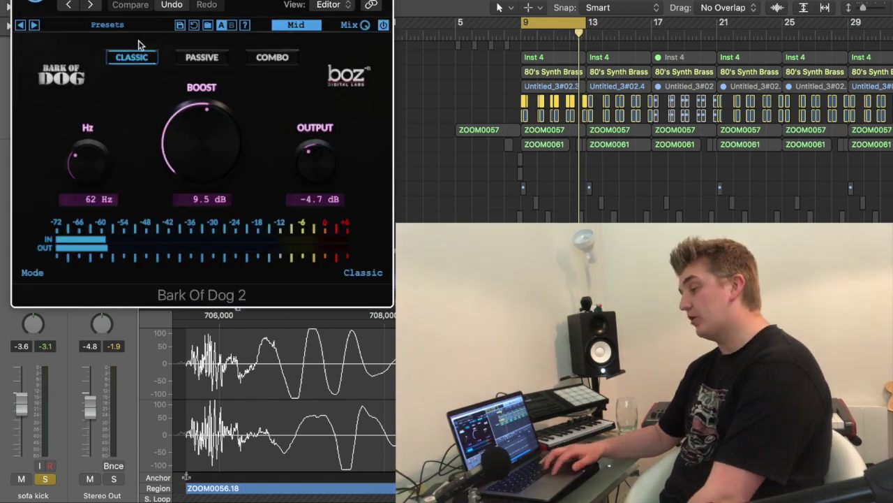
{"action": "key", "text": "super+w"}
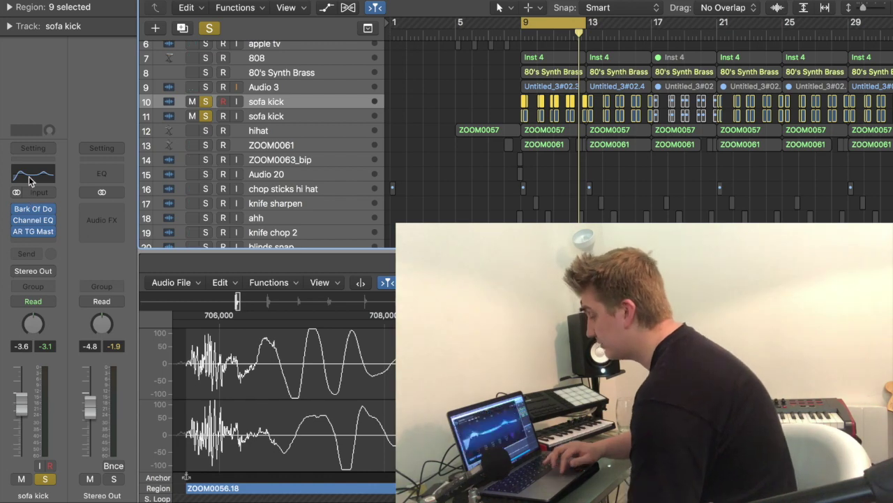
Examine the Channel EQ curve and the AR TG Mastering settings on the track 10 sofa kick.
{"action": "left_click", "coordinate": [33, 220]}
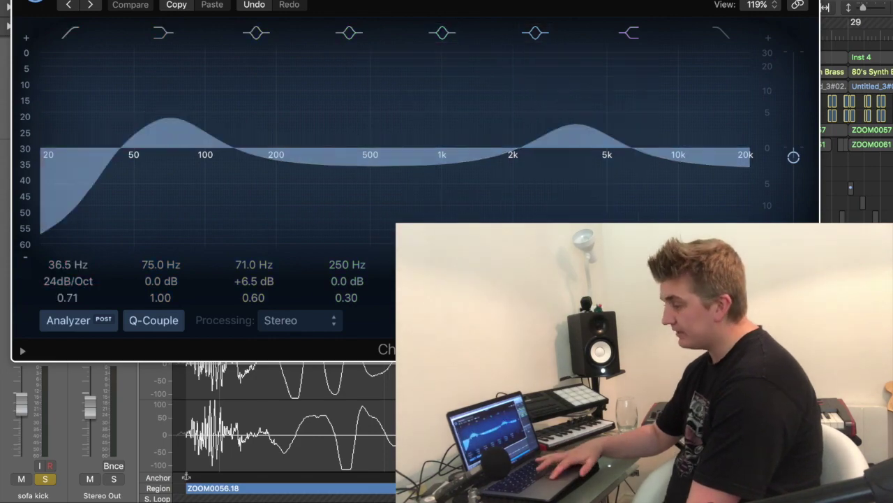
{"action": "key", "text": "super+w"}
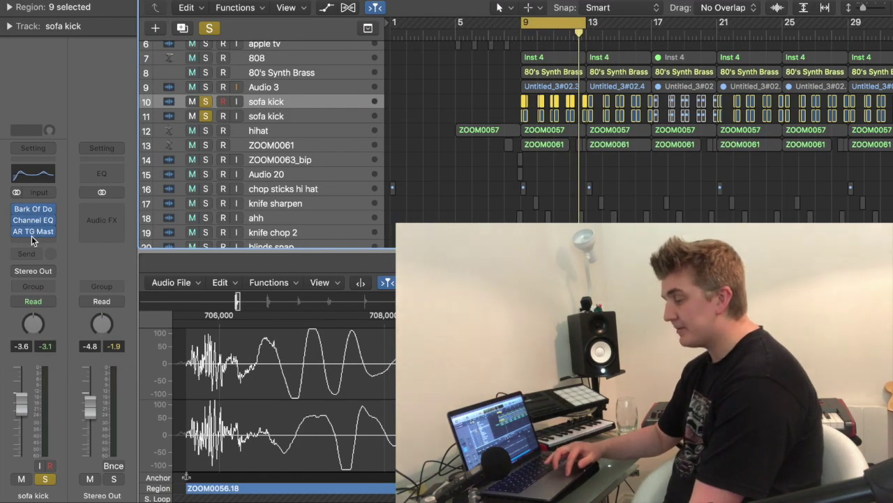
{"action": "left_click", "coordinate": [32, 231]}
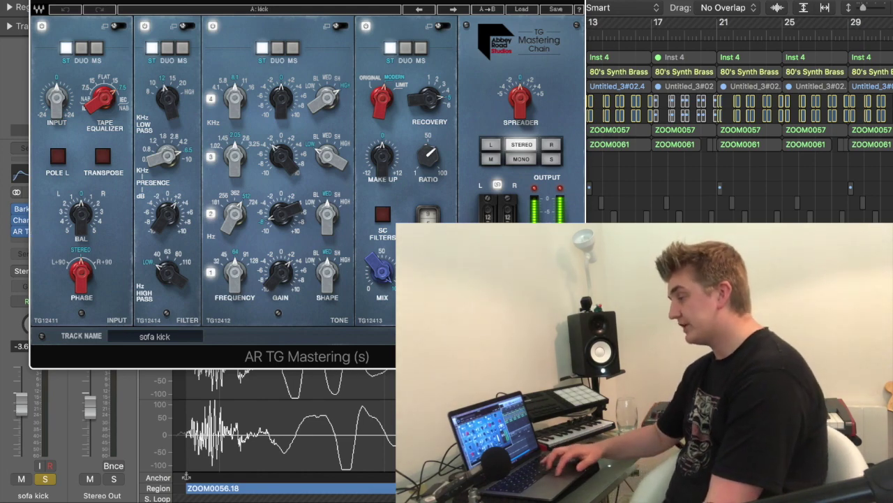
{"action": "key", "text": "super+w"}
Audition the track 10 sofa kick alone, and switch the solo to track 11 to examine its Channel EQ curve.
{"action": "left_click", "coordinate": [205, 116]}
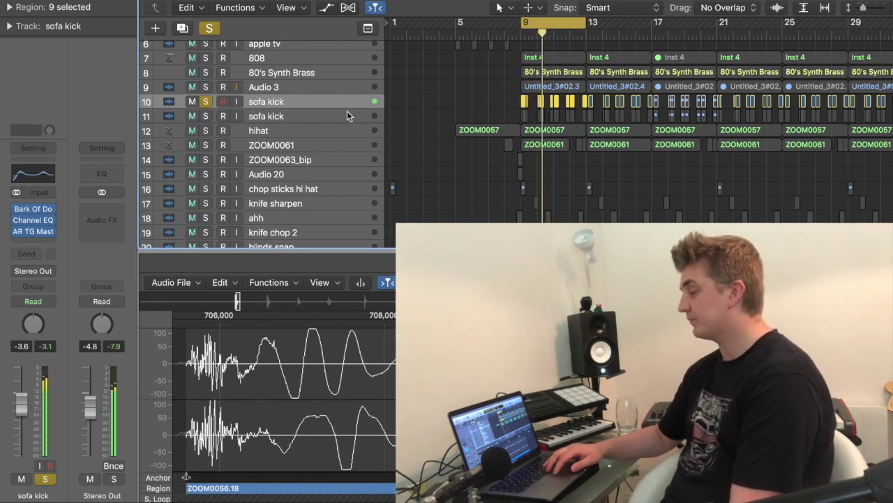
{"action": "left_click", "coordinate": [205, 116]}
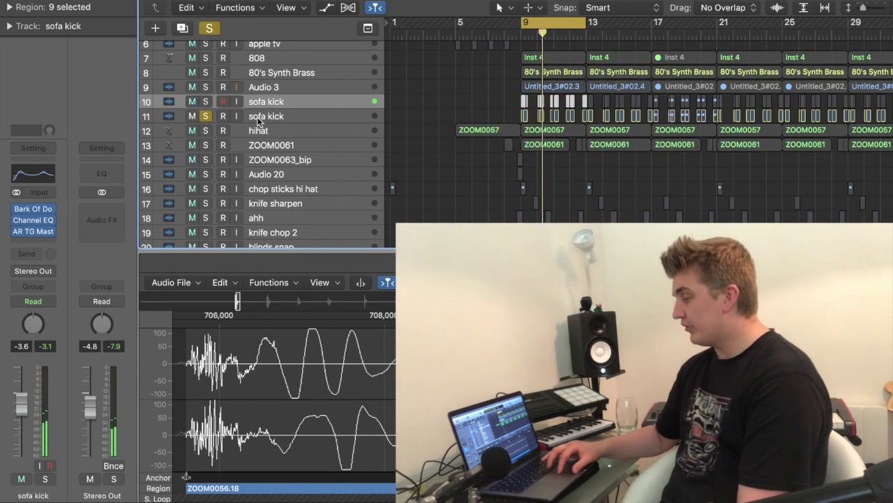
{"action": "left_click", "coordinate": [258, 116]}
{"action": "mouse_move", "coordinate": [37, 222]}
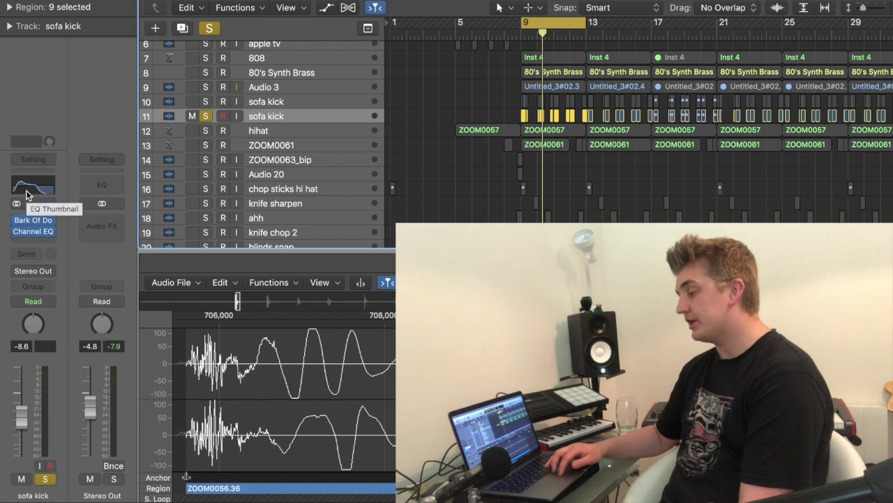
{"action": "left_click", "coordinate": [33, 189]}
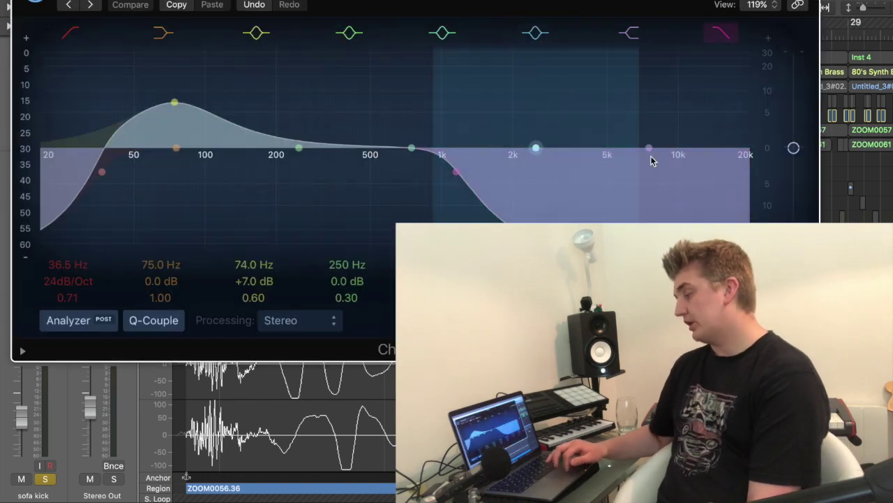
{"action": "key", "text": "super+w"}
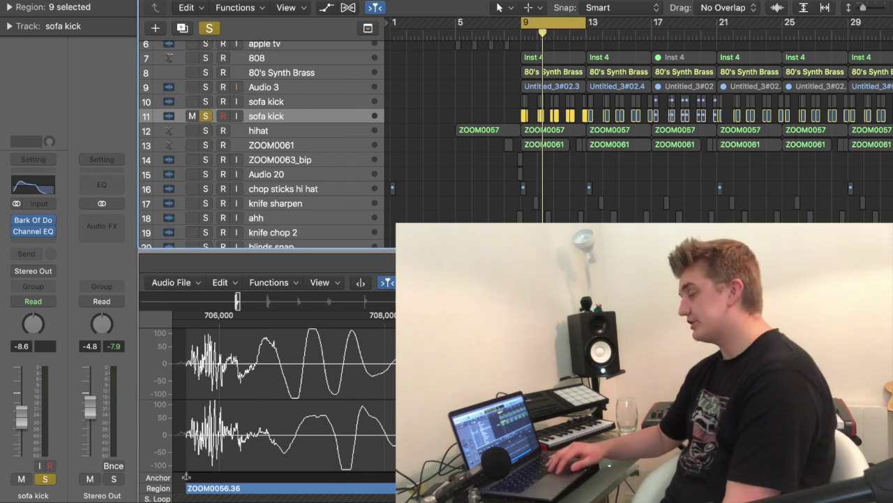
Play the track 11 sofa kick alone and layered with track 10, and clear both sofa kick solos.
{"action": "key", "text": "space"}
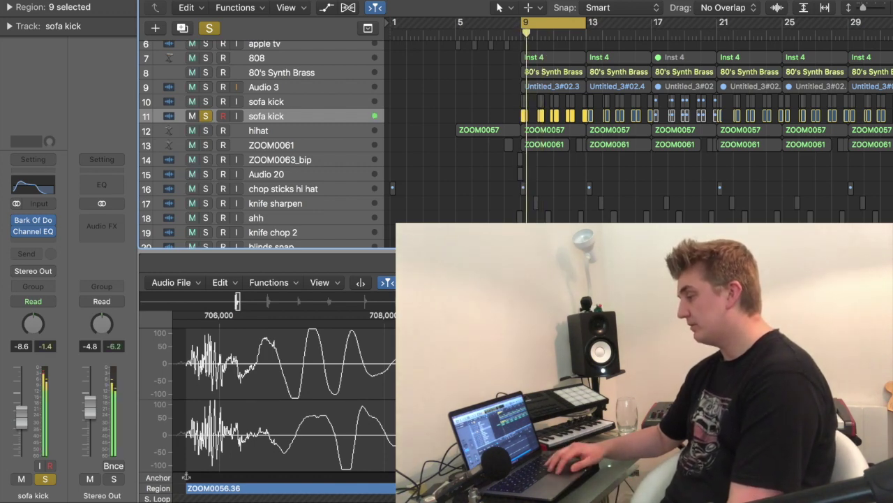
{"action": "left_click", "coordinate": [204, 102]}
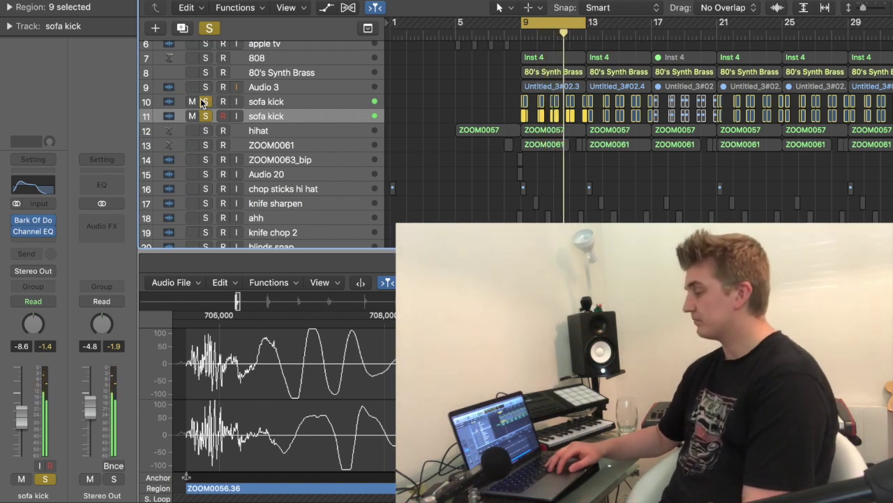
{"action": "left_click", "coordinate": [203, 101]}
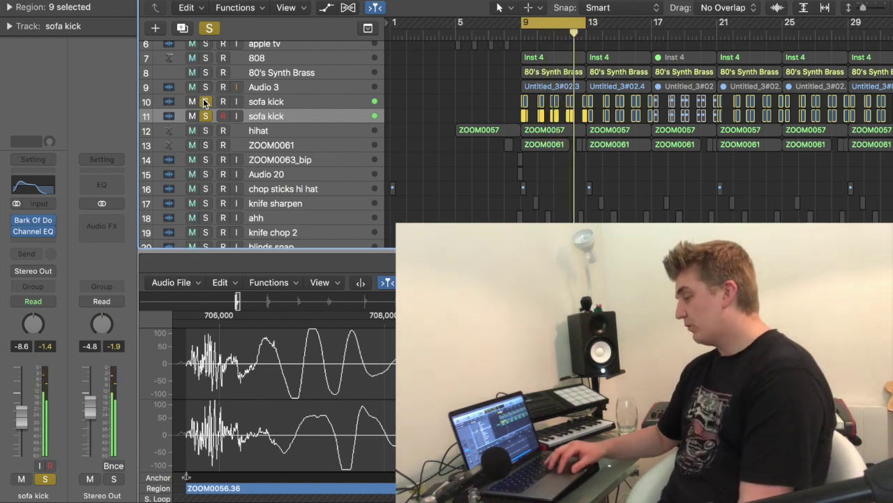
{"action": "left_click", "coordinate": [205, 116]}
Select the hihat track, play it soloed, and clear its solo.
{"action": "left_click", "coordinate": [224, 135]}
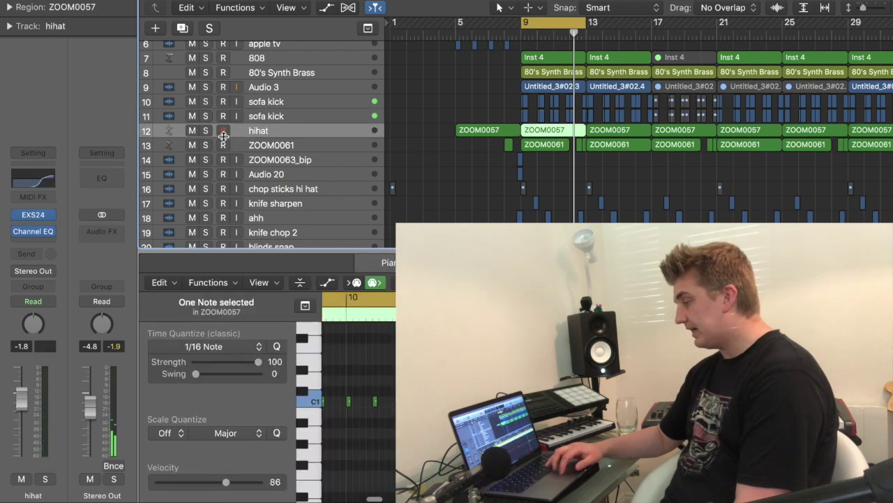
{"action": "left_click", "coordinate": [209, 132]}
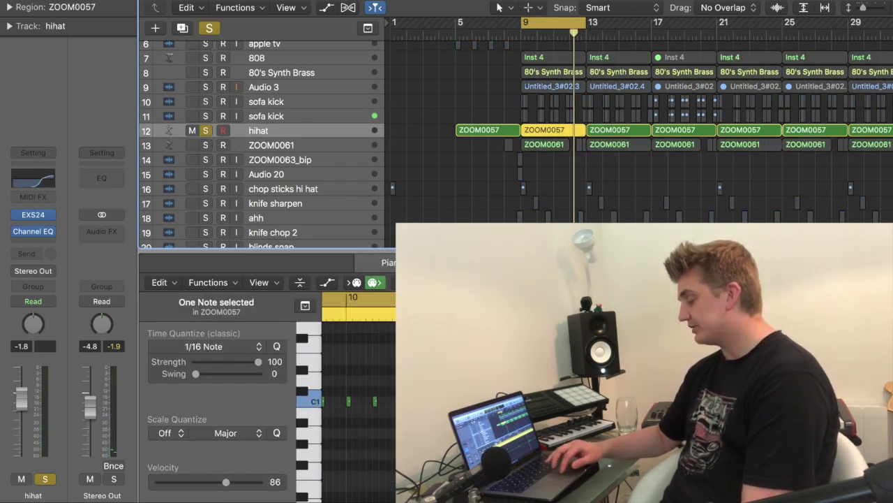
{"action": "scroll", "coordinate": [345, 398], "scroll_direction": "left", "scroll_amount": 2}
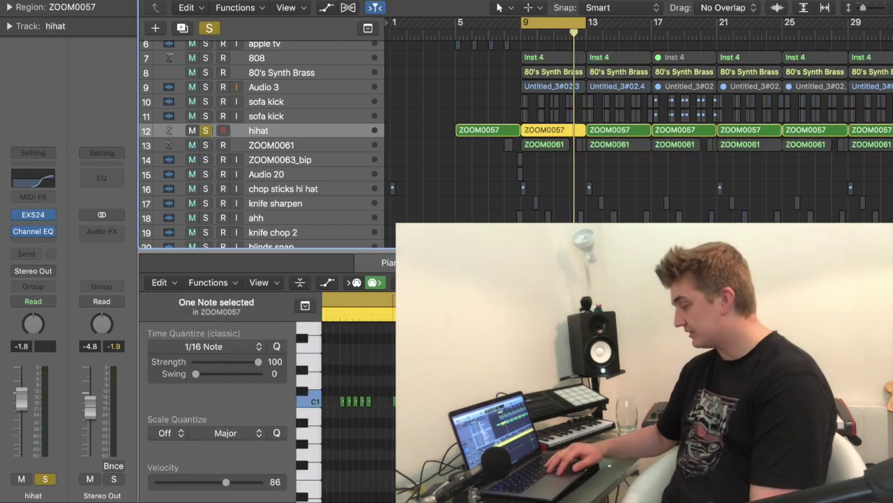
{"action": "key", "text": "space"}
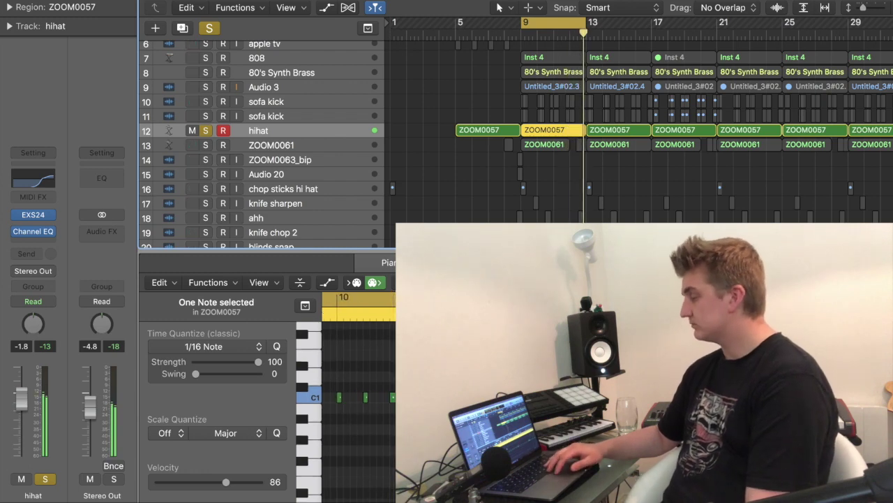
{"action": "left_click", "coordinate": [205, 131]}
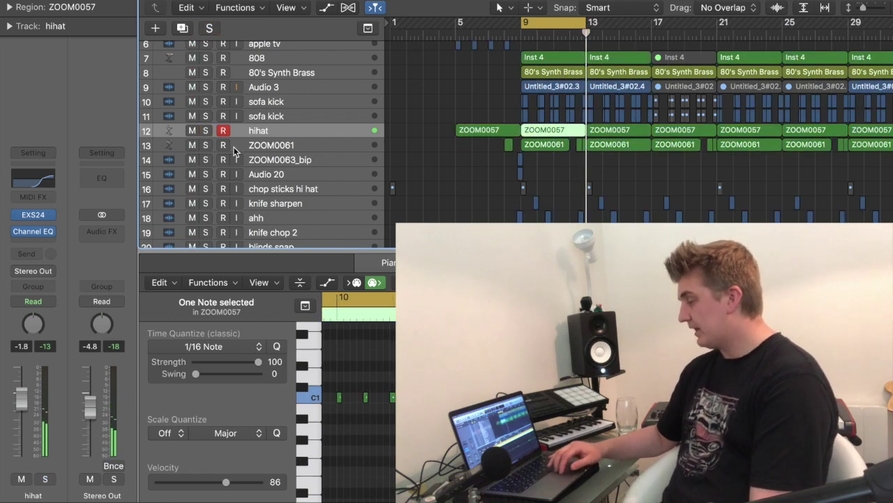
Listen to the tap track on track 22 soloed and clear its solo.
{"action": "scroll", "coordinate": [234, 150], "scroll_direction": "down", "scroll_amount": 5}
{"action": "left_click", "coordinate": [206, 197]}
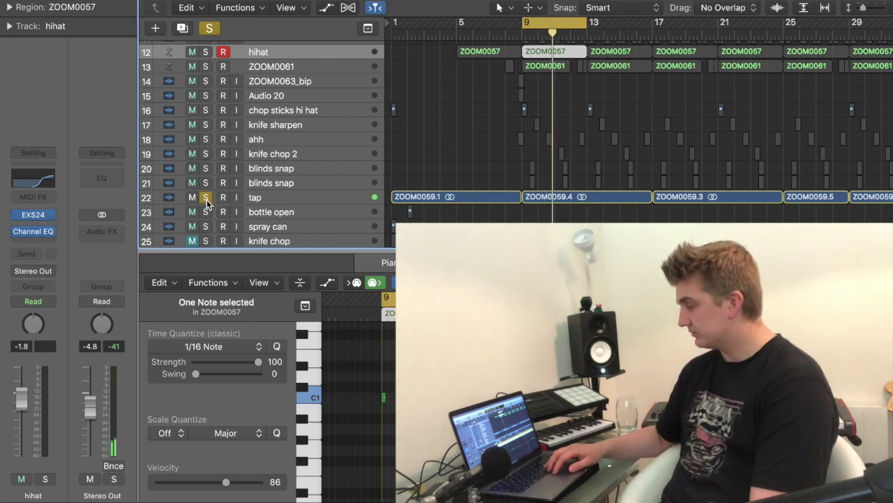
{"action": "left_click", "coordinate": [206, 197]}
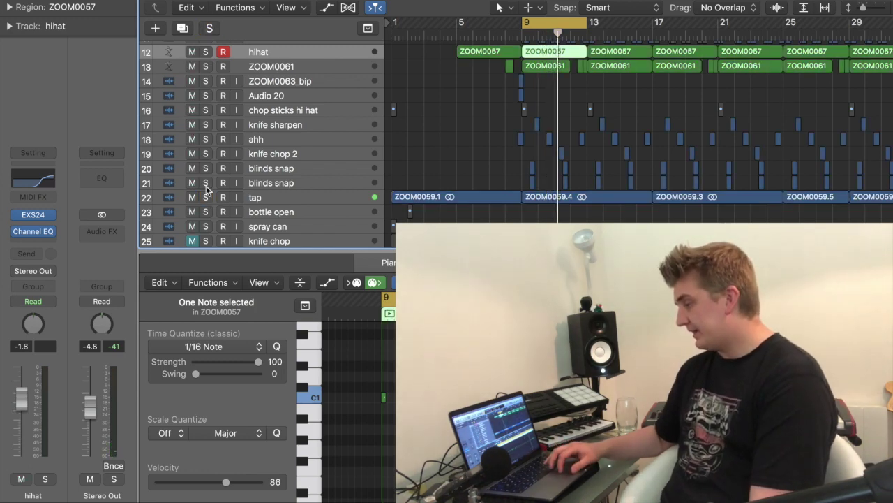
Solo and play both blinds snap tracks, and examine the Channel EQ curve on track 20.
{"action": "left_click_drag", "start_coordinate": [206, 183], "coordinate": [205, 172]}
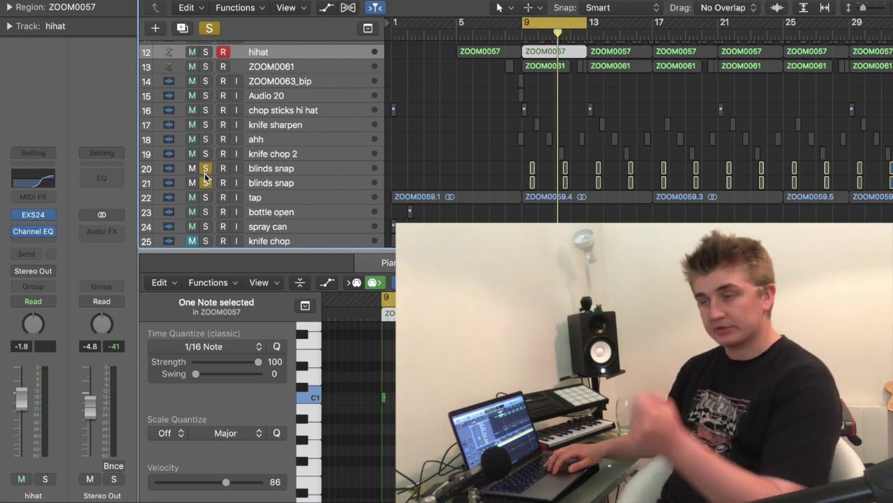
{"action": "key", "text": "space"}
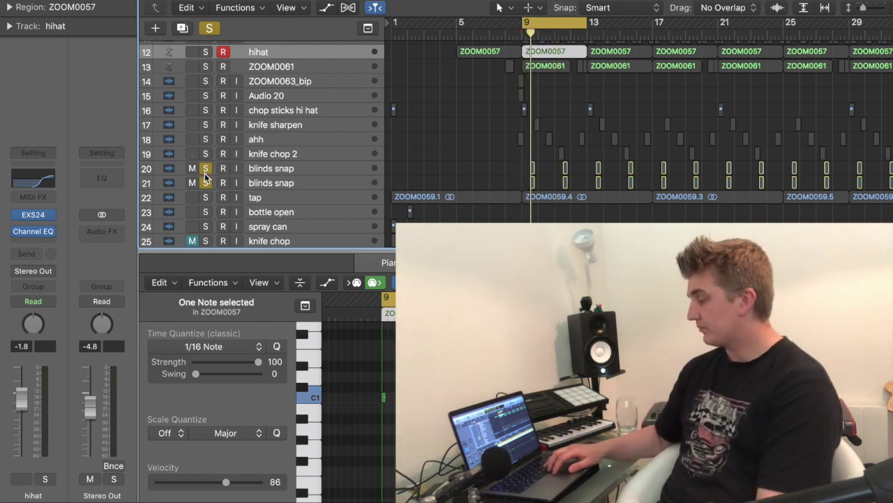
{"action": "left_click", "coordinate": [262, 168]}
{"action": "left_click", "coordinate": [33, 197]}
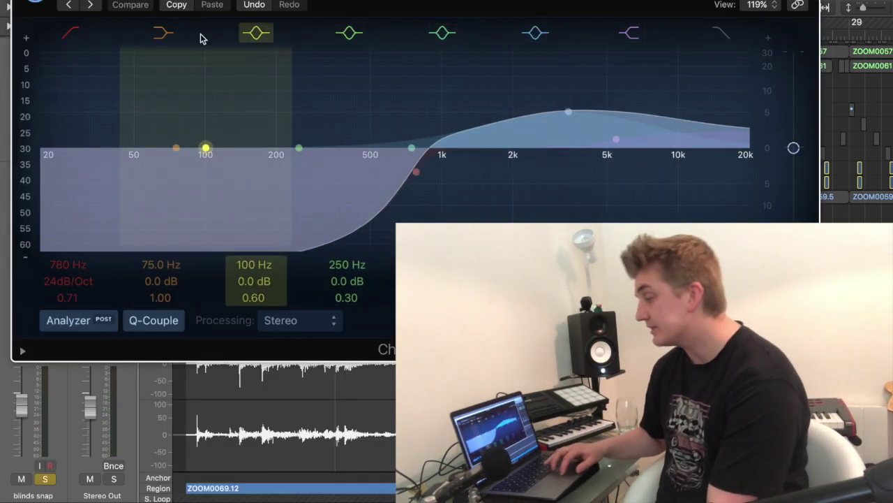
{"action": "key", "text": "super+w"}
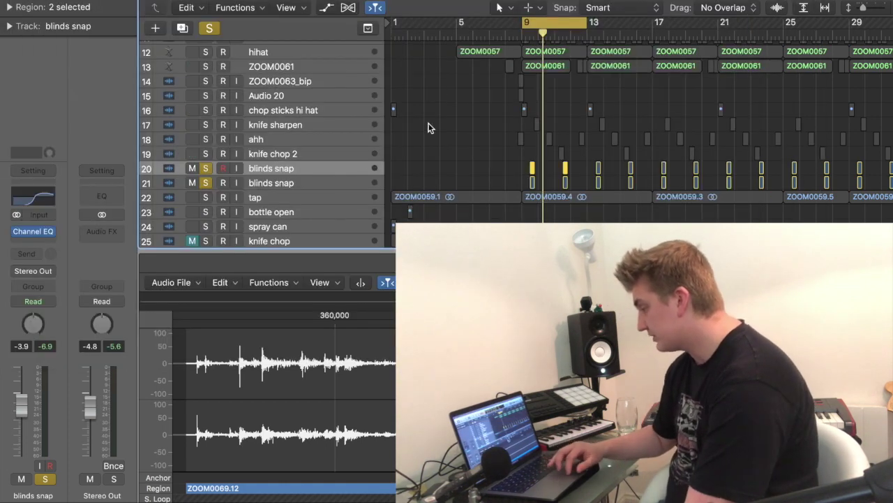
Replace the blinds snap solos with the knife chop 2 track and play it.
{"action": "left_click", "coordinate": [205, 154]}
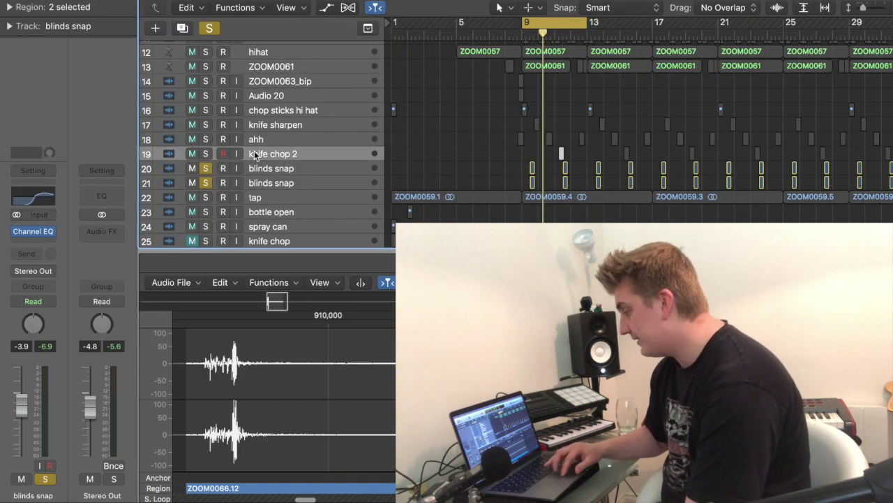
{"action": "left_click", "coordinate": [207, 169]}
{"action": "left_click", "coordinate": [205, 183]}
{"action": "key", "text": "space"}
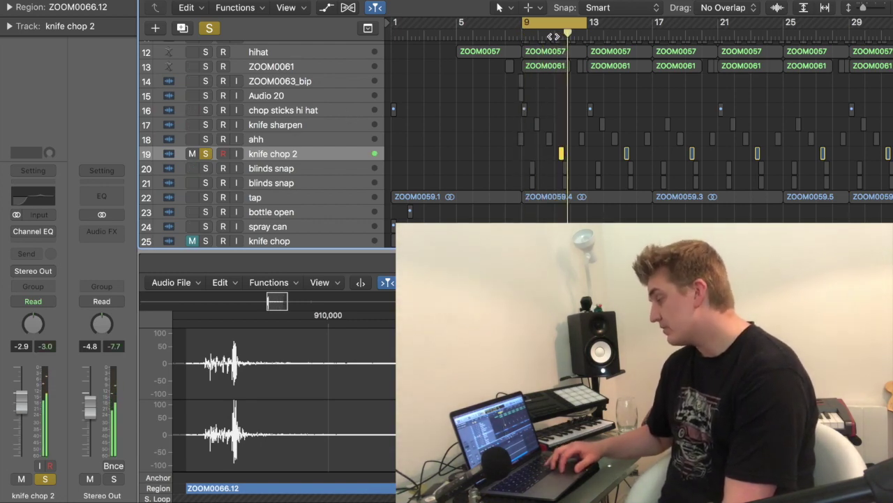
Move the solo from knife chop 2 to the knife sharpen track and switch on knife chop 2's Channel EQ.
{"action": "left_click", "coordinate": [206, 153]}
{"action": "left_click", "coordinate": [205, 125]}
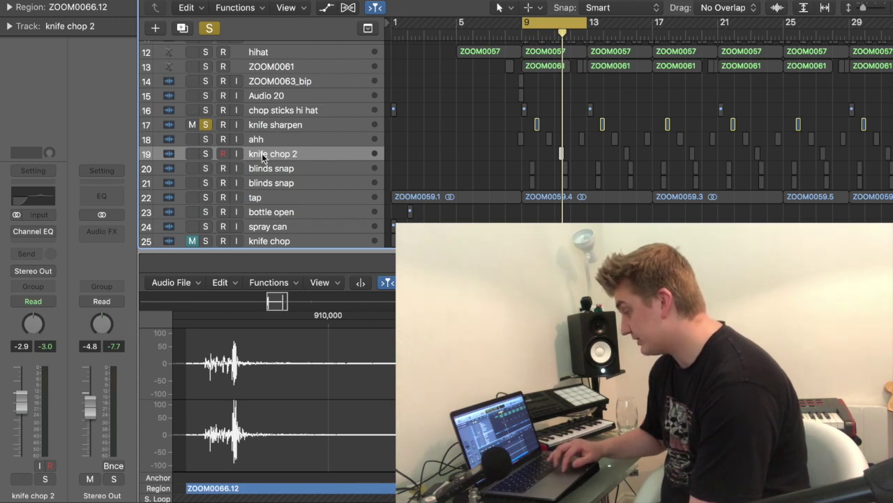
{"action": "left_click", "coordinate": [206, 154]}
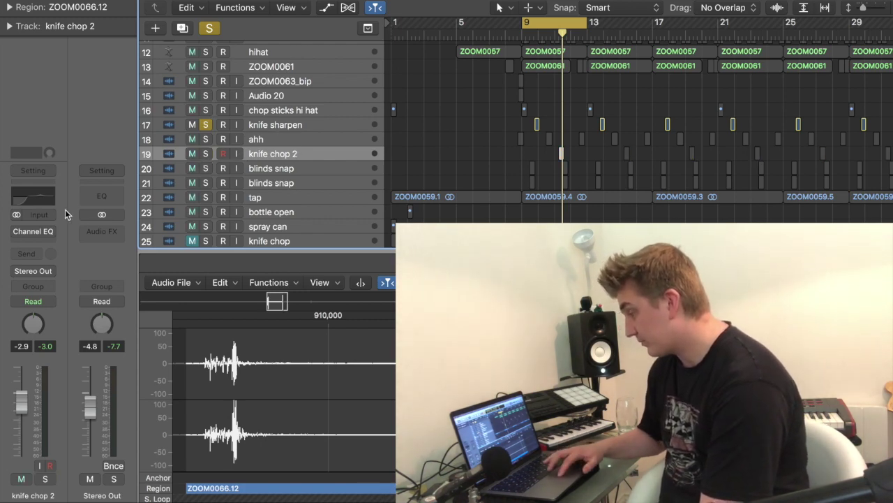
{"action": "left_click", "coordinate": [16, 232]}
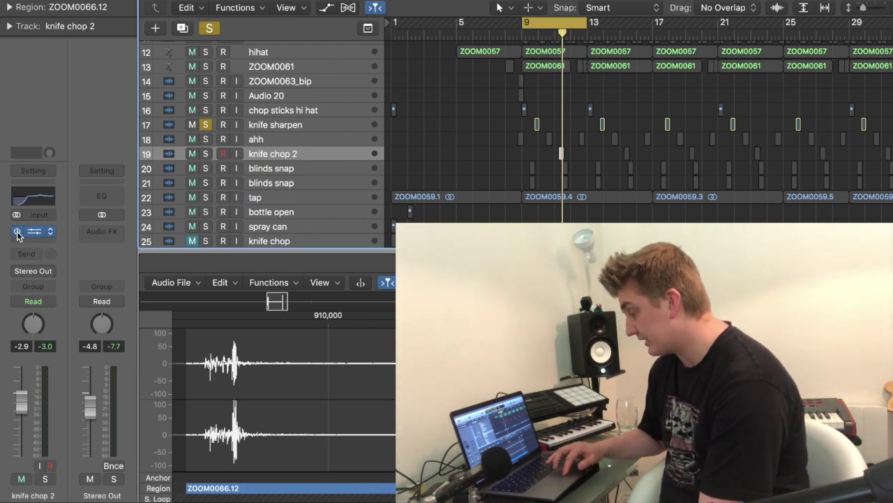
Select the knife sharpen track, play its bar 9 region soloed, and clear its solo.
{"action": "left_click", "coordinate": [283, 127]}
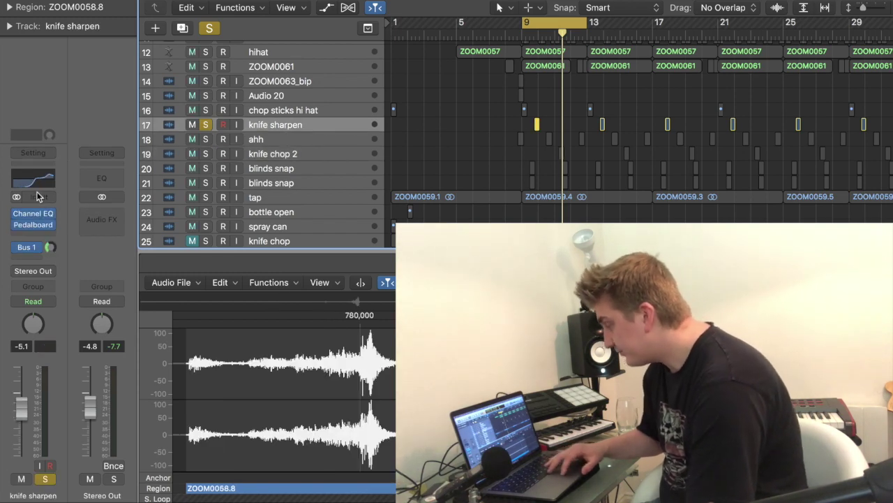
{"action": "key", "text": "space"}
{"action": "key", "text": "super+Right"}
{"action": "key", "text": "space"}
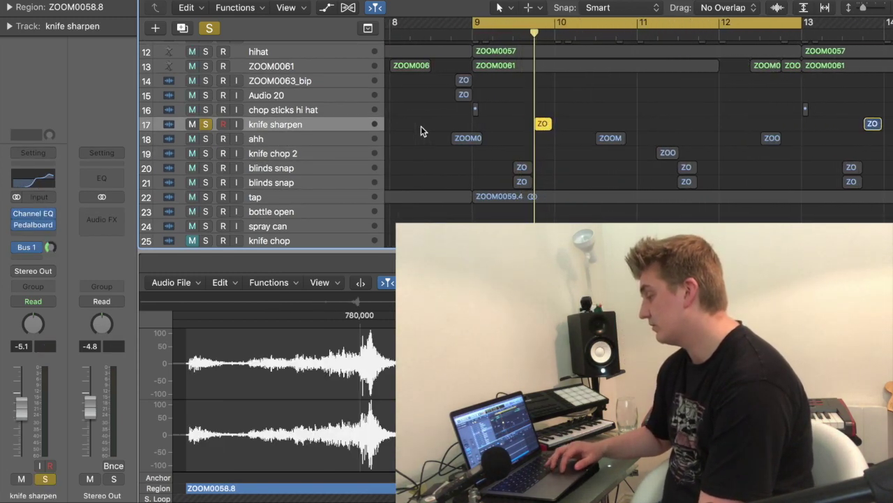
{"action": "left_click", "coordinate": [525, 37]}
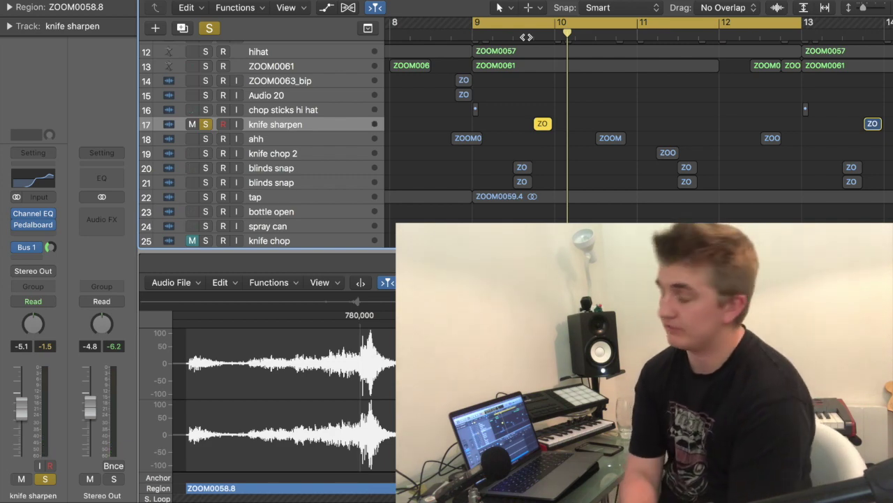
{"action": "key", "text": "space"}
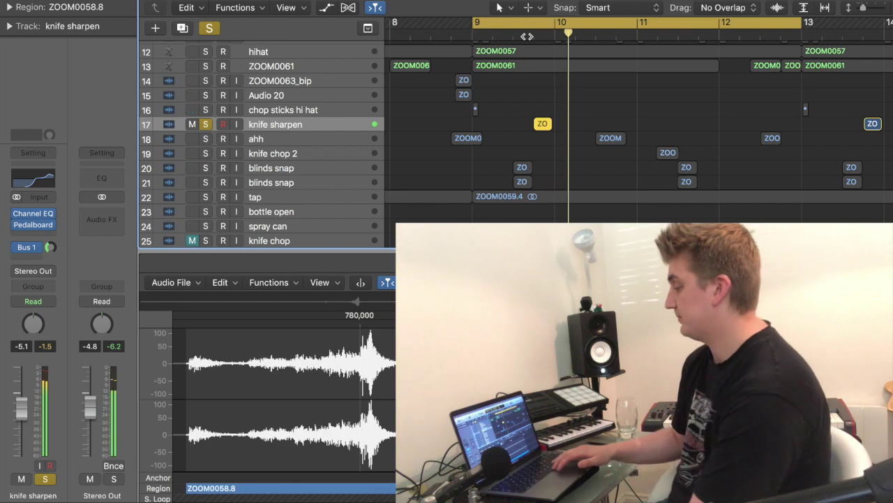
{"action": "left_click", "coordinate": [210, 125]}
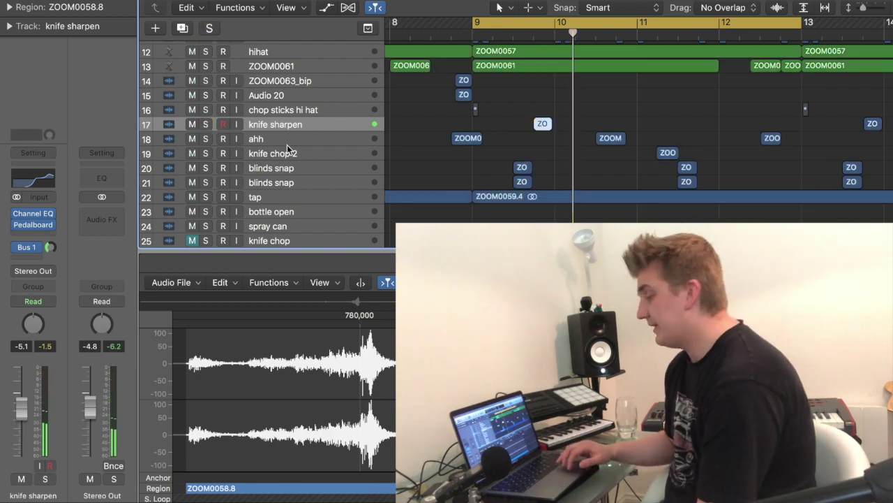
Select the ZOOM0061 track on track 13, listen to it soloed with record enabled, and clear its solo.
{"action": "scroll", "coordinate": [245, 78], "scroll_direction": "up", "scroll_amount": 1}
{"action": "left_click", "coordinate": [265, 80]}
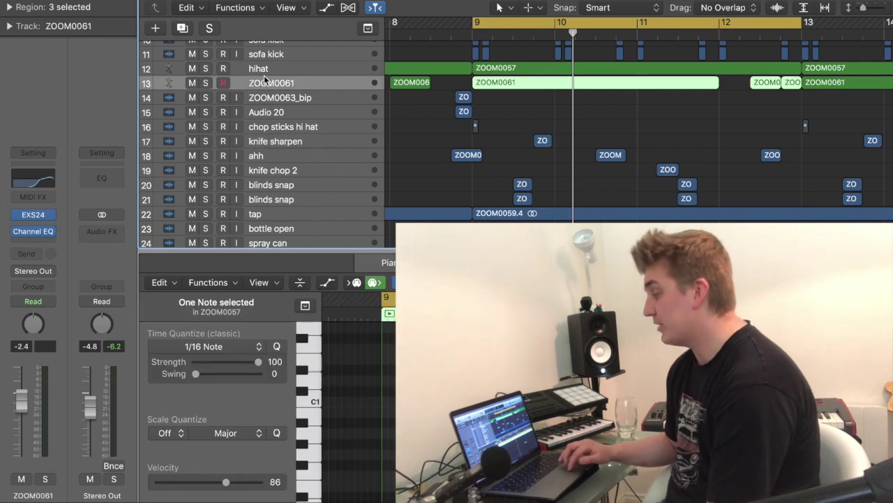
{"action": "left_click", "coordinate": [207, 83]}
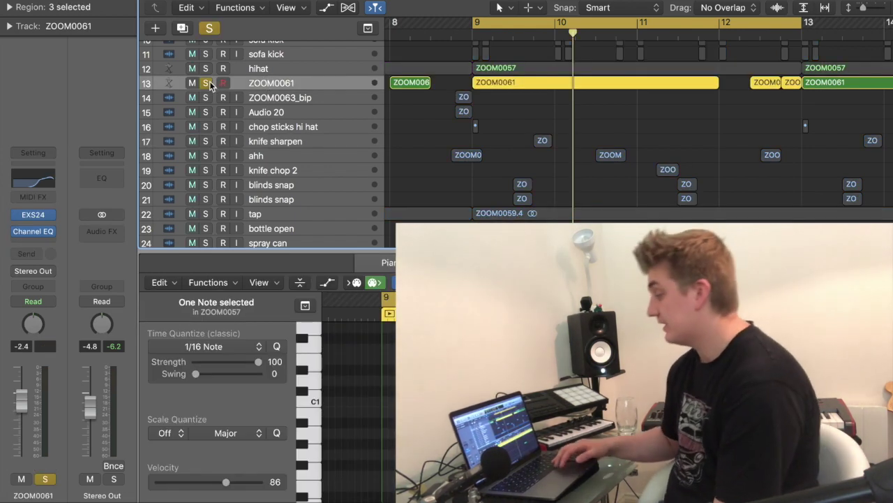
{"action": "scroll", "coordinate": [210, 83], "scroll_direction": "left", "scroll_amount": 1}
{"action": "left_click", "coordinate": [223, 82]}
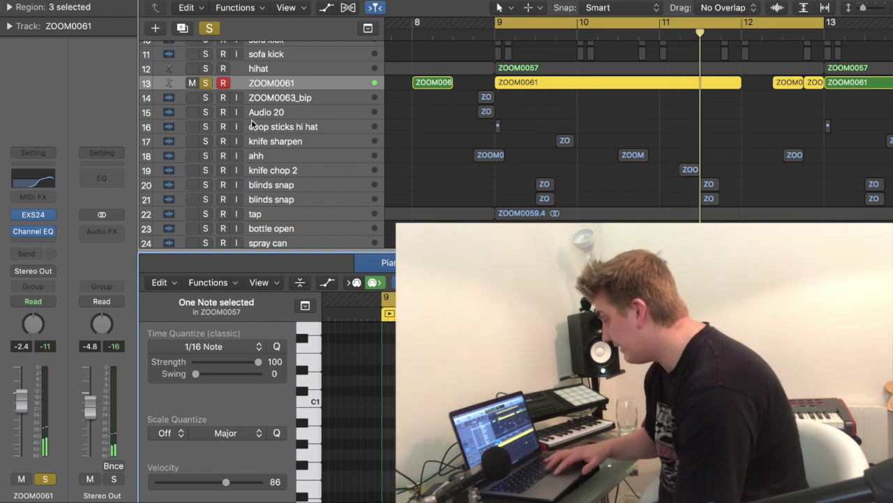
{"action": "left_click", "coordinate": [206, 83]}
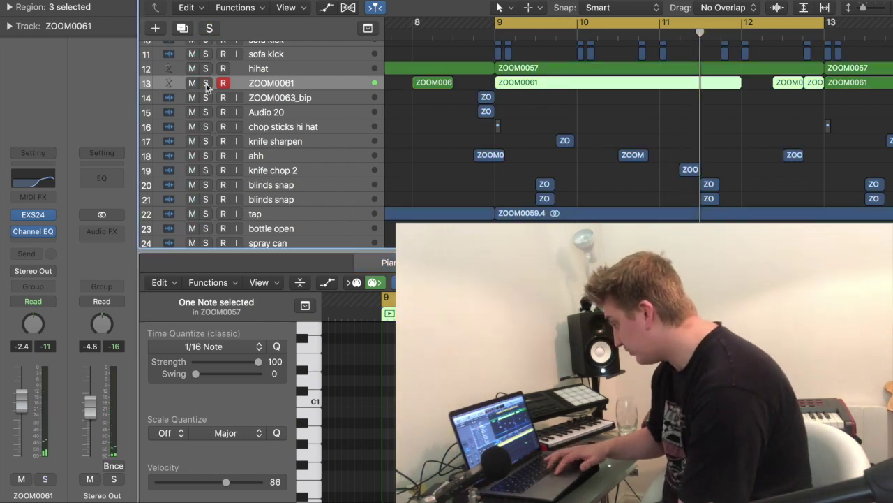
Solo the ahh track, start the cycle range at its region midway through bar 10, and play it.
{"action": "left_click", "coordinate": [250, 158]}
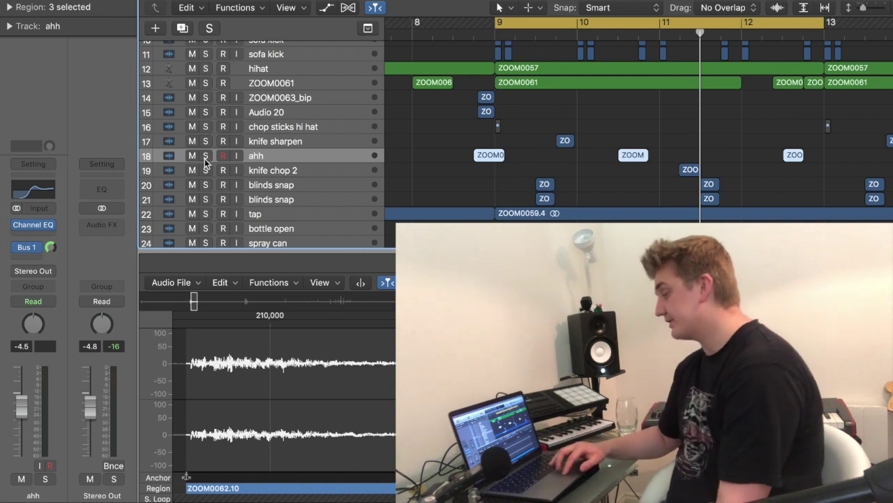
{"action": "left_click", "coordinate": [205, 156]}
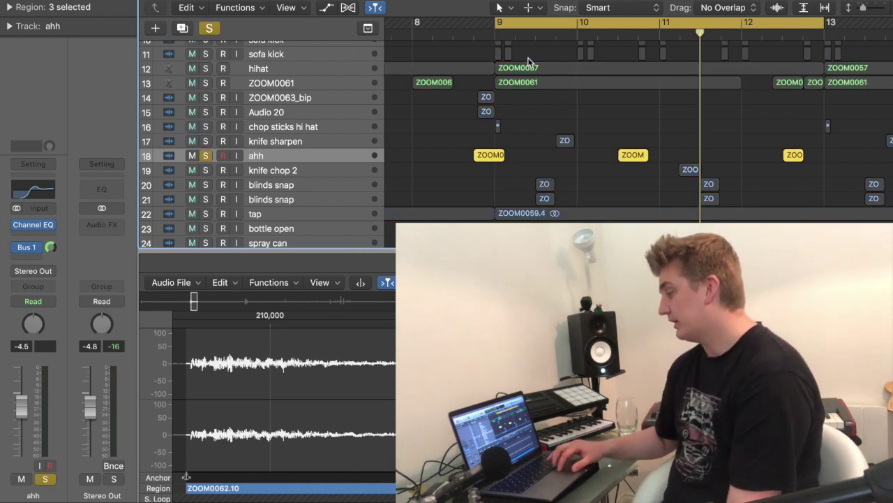
{"action": "left_click_drag", "start_coordinate": [502, 23], "coordinate": [618, 41]}
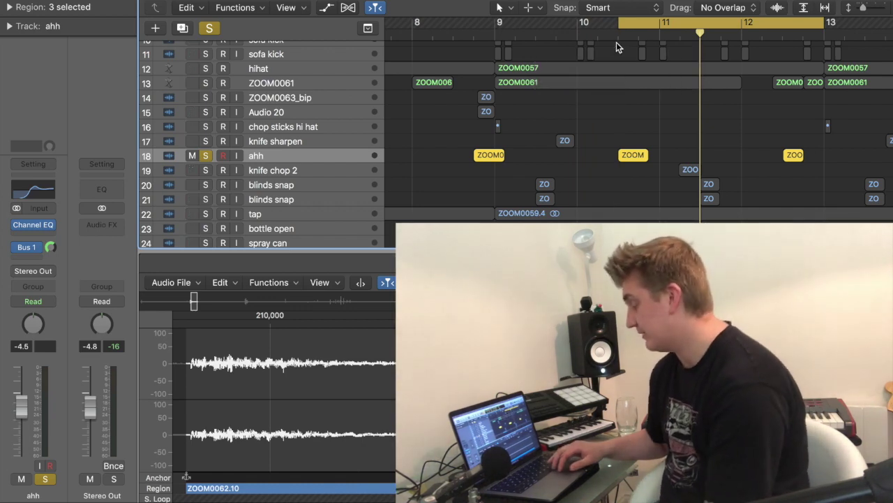
{"action": "key", "text": "space"}
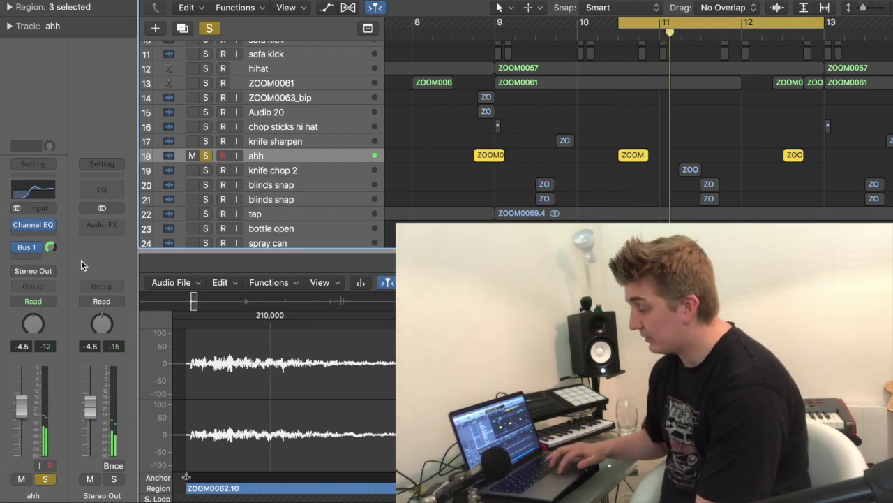
Examine the ahh track's Channel EQ curve, close the EQ, and clear the track's solo.
{"action": "left_click", "coordinate": [38, 198]}
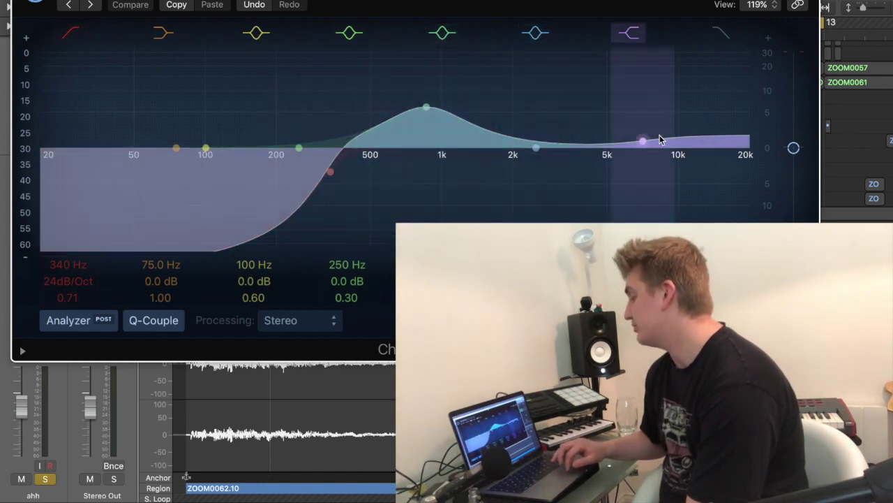
{"action": "key", "text": "super+w"}
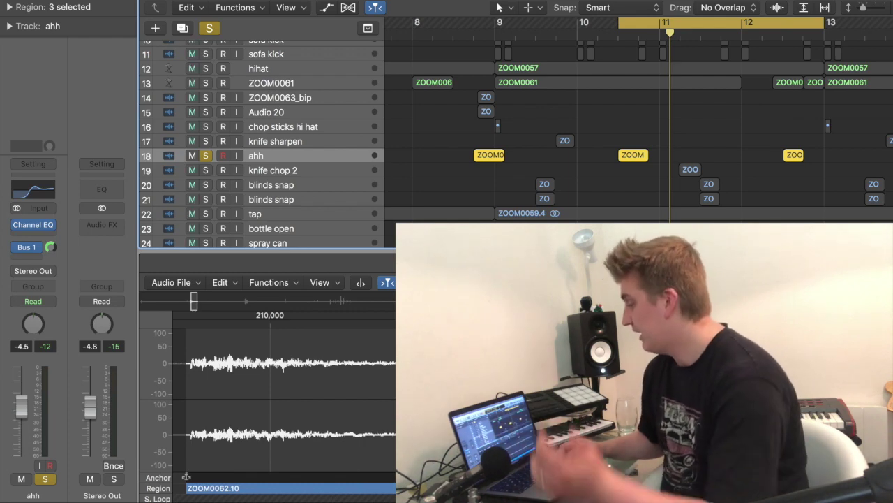
{"action": "key", "text": "ctrl+m"}
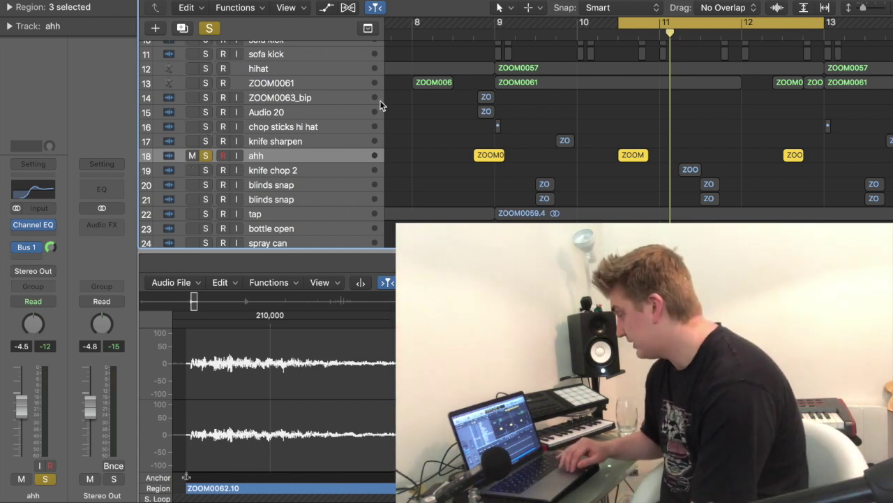
{"action": "scroll", "coordinate": [376, 102], "scroll_direction": "up", "scroll_amount": 5}
{"action": "left_click", "coordinate": [205, 239]}
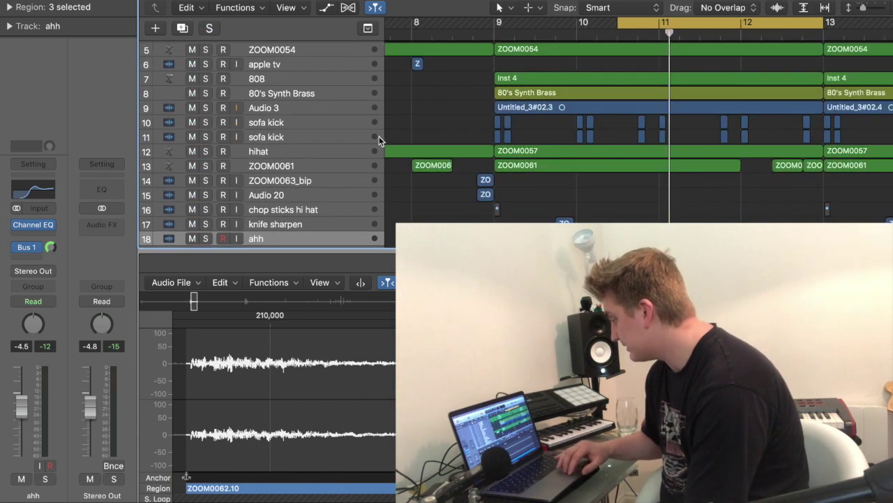
Play the 808 track soloed with the cycle range extended back to bar 9, and clear its solo.
{"action": "scroll", "coordinate": [379, 136], "scroll_direction": "up", "scroll_amount": 3}
{"action": "left_click", "coordinate": [205, 115]}
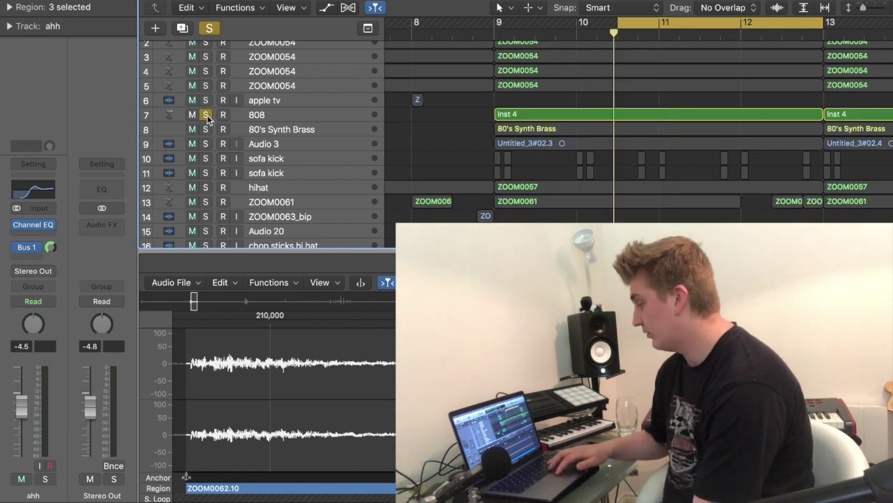
{"action": "left_click_drag", "start_coordinate": [618, 23], "coordinate": [501, 51]}
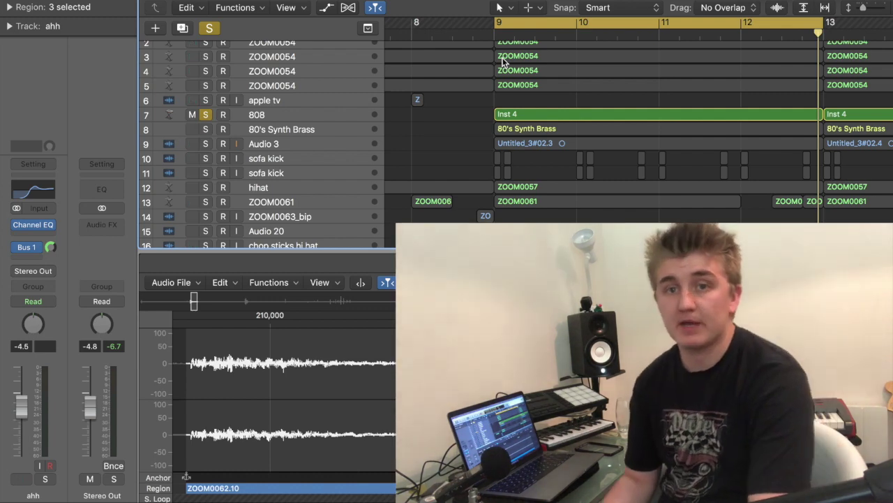
{"action": "left_click", "coordinate": [205, 116]}
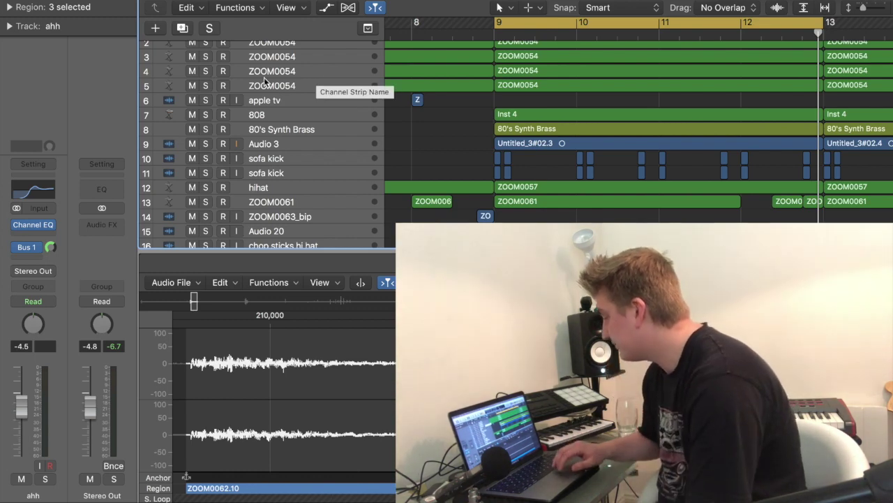
Listen to the 80's Synth Brass track soloed over the bar 9 cycle and clear its solo.
{"action": "scroll", "coordinate": [269, 82], "scroll_direction": "up", "scroll_amount": 1}
{"action": "left_click", "coordinate": [206, 141]}
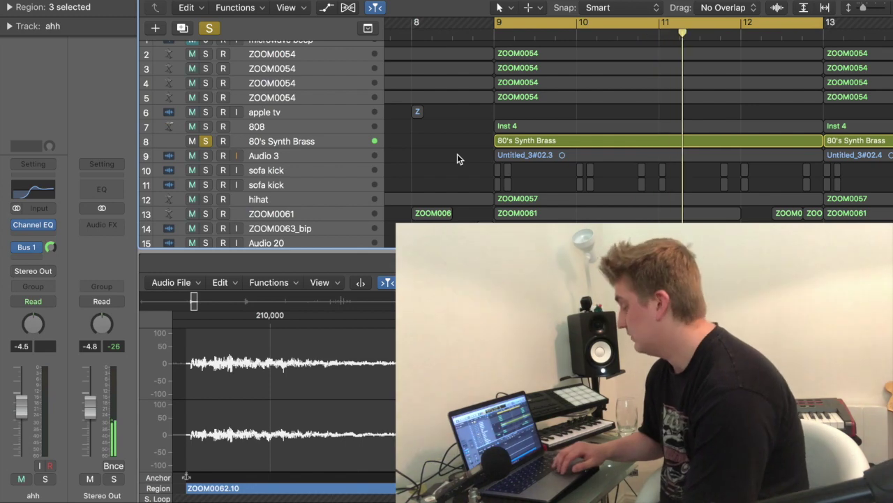
{"action": "scroll", "coordinate": [458, 155], "scroll_direction": "up", "scroll_amount": 2}
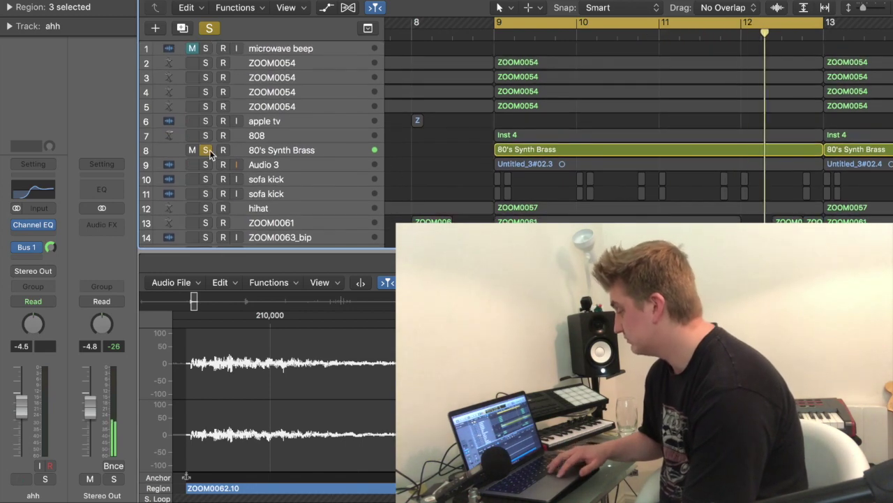
{"action": "left_click", "coordinate": [206, 150]}
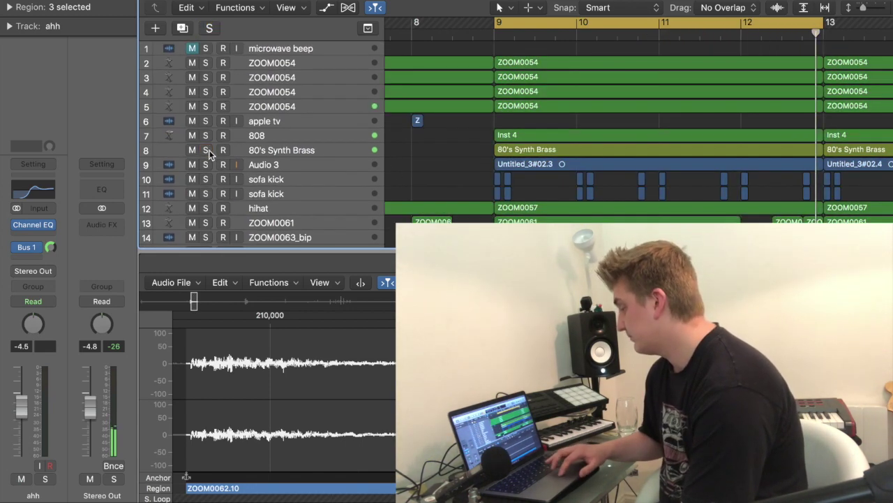
Listen to the Audio 3 track soloed over the bar 9 cycle and clear its solo.
{"action": "left_click", "coordinate": [205, 165]}
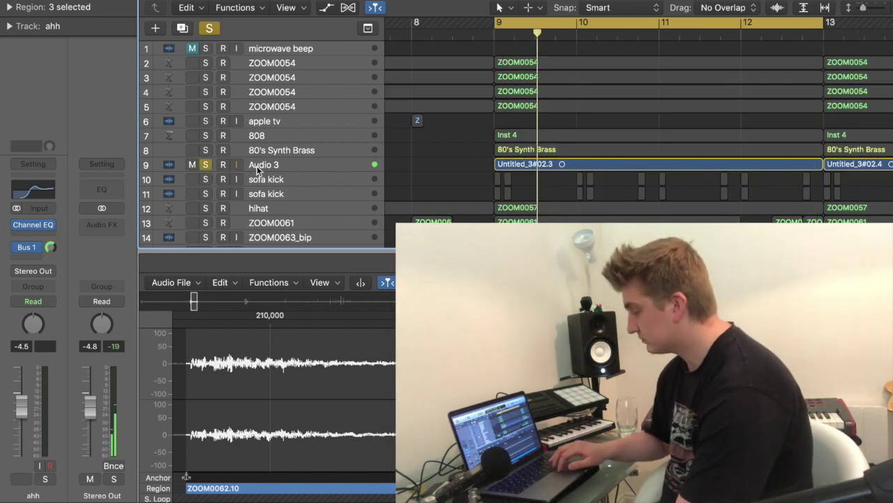
{"action": "key", "text": "ctrl+m"}
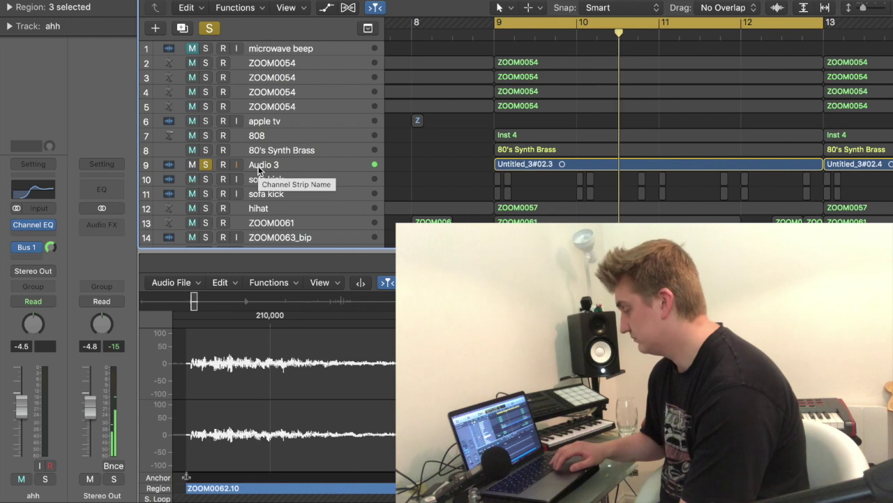
{"action": "key", "text": "ctrl+m"}
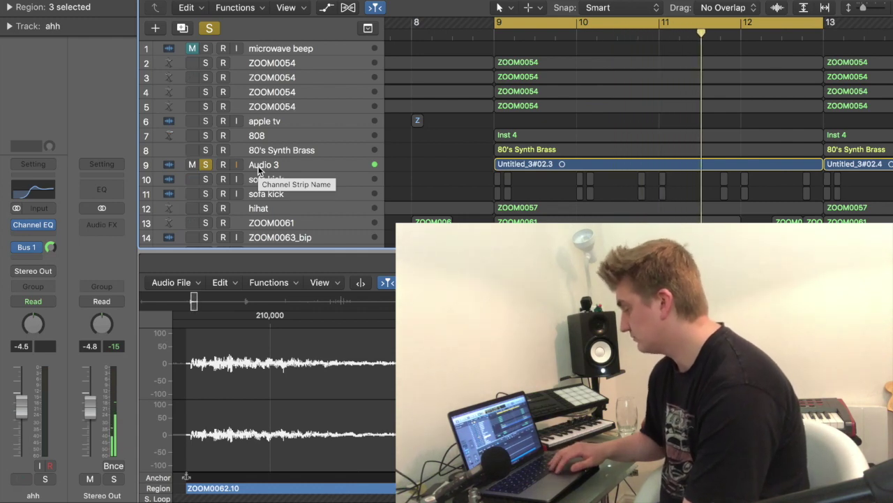
{"action": "key", "text": "ctrl+m"}
{"action": "left_click", "coordinate": [207, 164]}
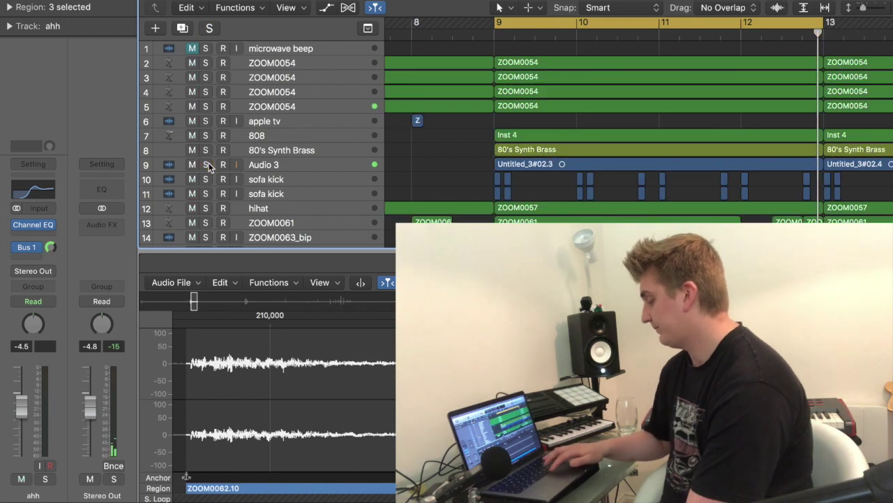
Play the full arrangement from bar 1 without any solos and look over its tracks and regions during playback.
{"action": "key", "text": "Return"}
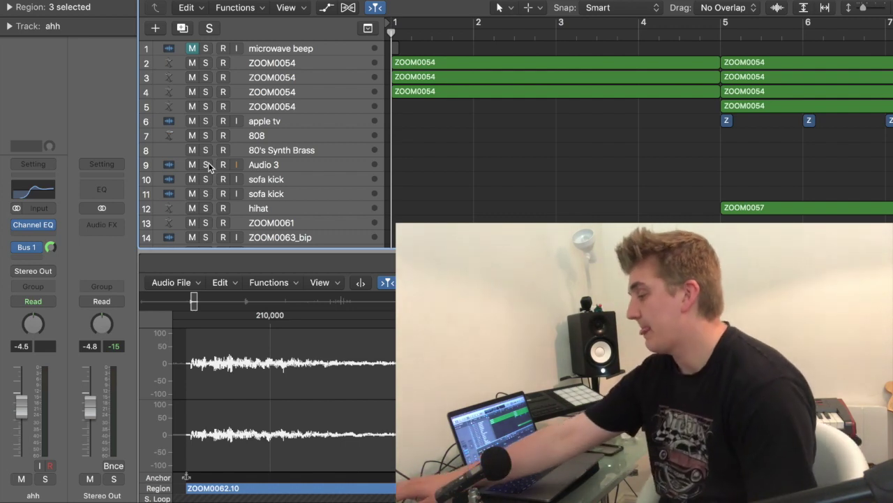
{"action": "key", "text": "space"}
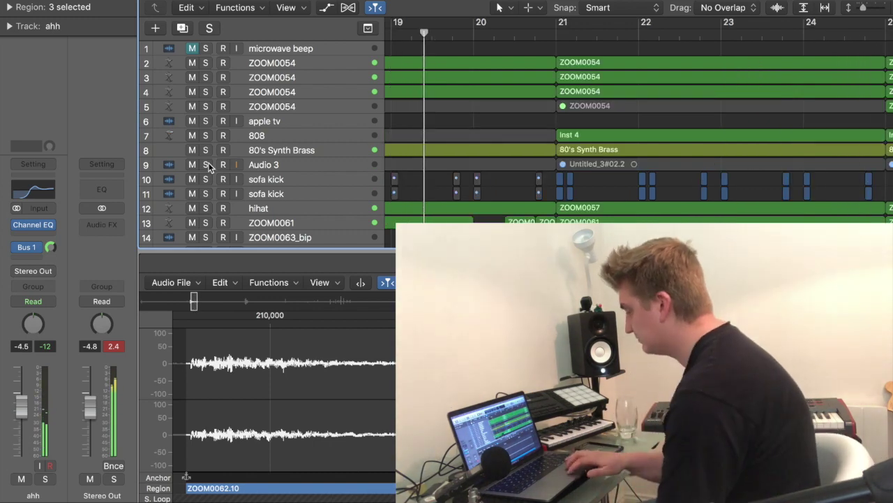
{"action": "key", "text": "super+Left"}
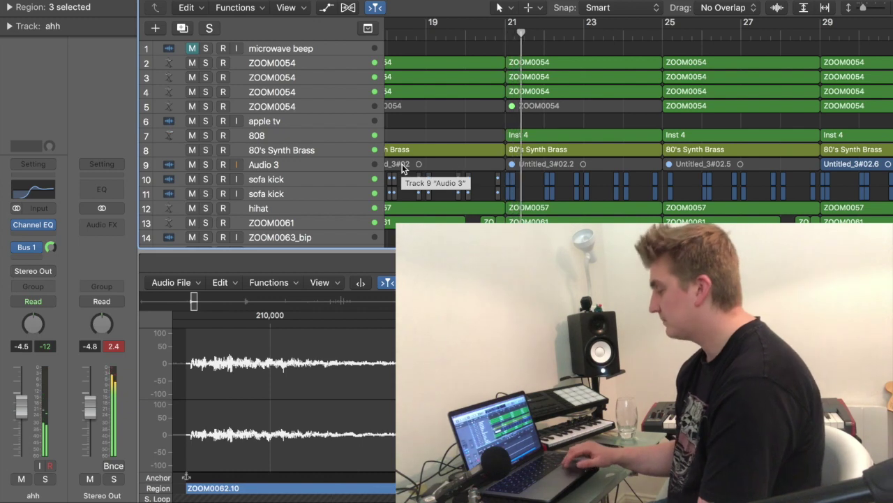
{"action": "scroll", "coordinate": [565, 142], "scroll_direction": "down", "scroll_amount": 4}
{"action": "scroll", "coordinate": [565, 141], "scroll_direction": "down", "scroll_amount": 2}
{"action": "key", "text": "super+Left"}
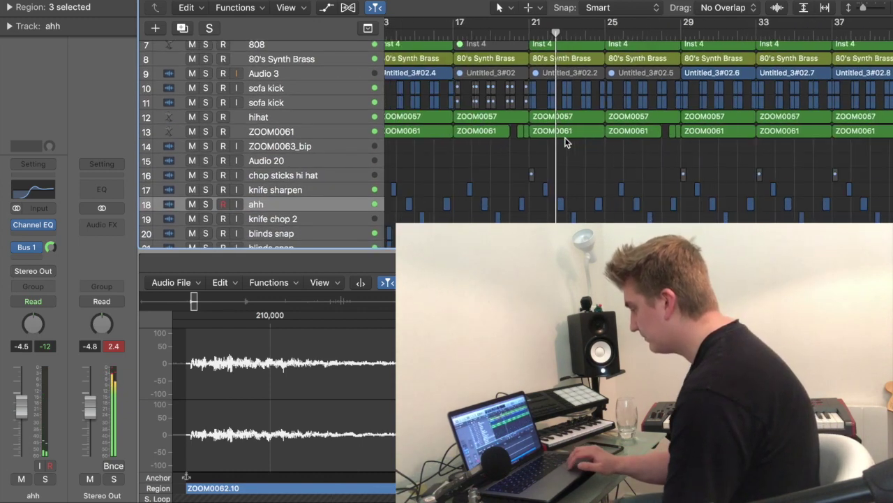
{"action": "scroll", "coordinate": [565, 142], "scroll_direction": "up", "scroll_amount": 4}
{"action": "key", "text": "super+Right"}
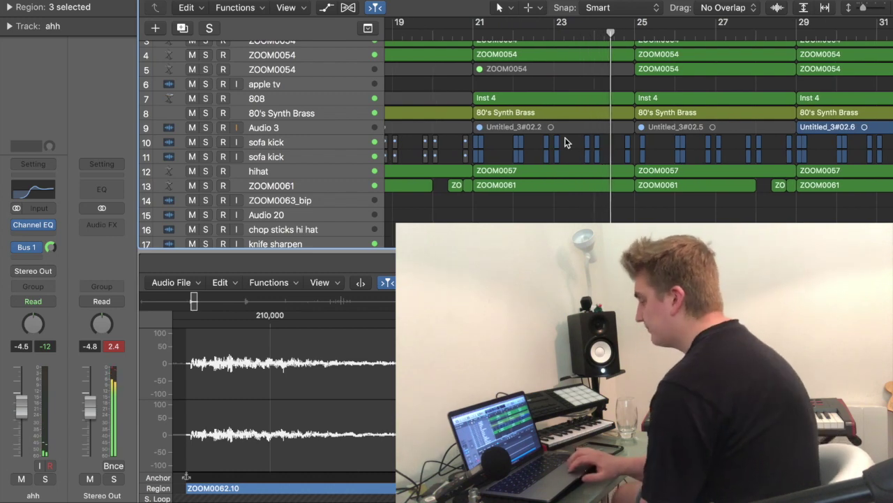
Look over the upper and lower tracks through the later bars while the full arrangement plays, and stop playback at bar 37.
{"action": "scroll", "coordinate": [565, 138], "scroll_direction": "up", "scroll_amount": 3}
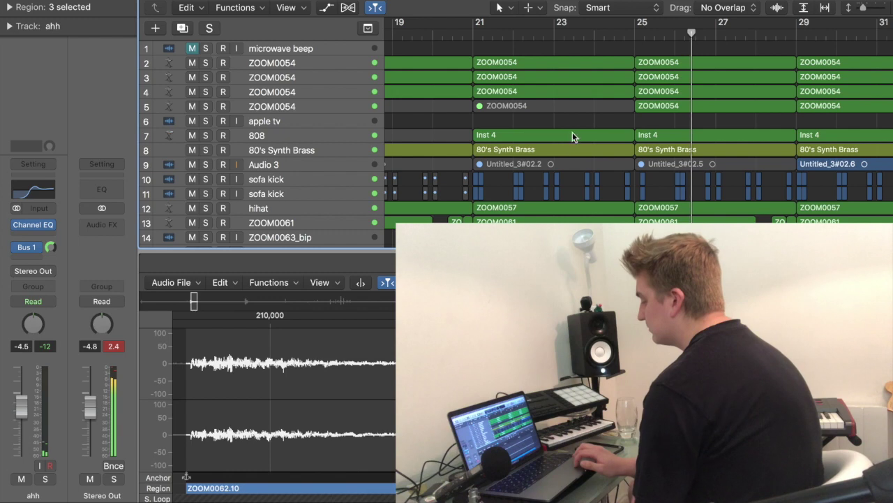
{"action": "scroll", "coordinate": [668, 101], "scroll_direction": "right", "scroll_amount": 10}
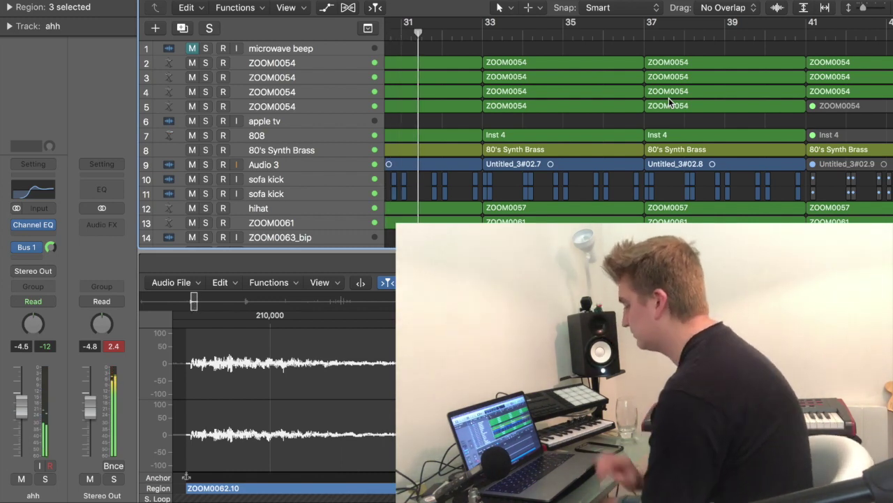
{"action": "scroll", "coordinate": [669, 102], "scroll_direction": "down", "scroll_amount": 6}
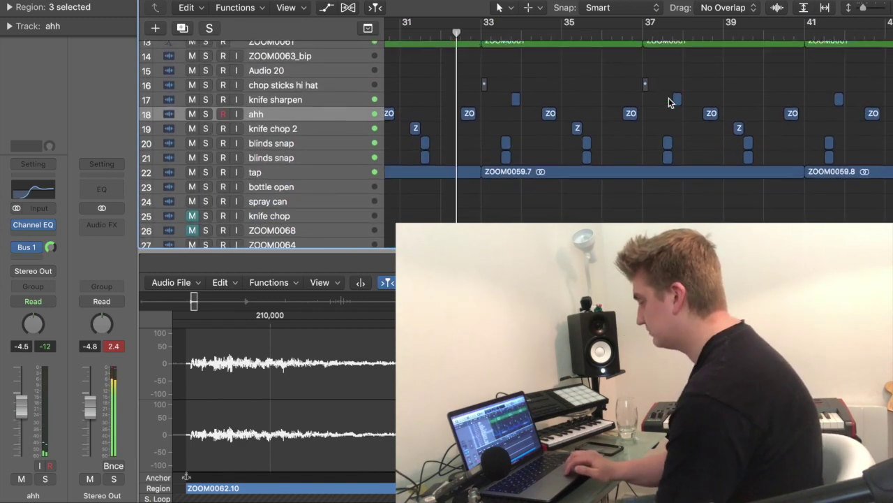
{"action": "scroll", "coordinate": [668, 102], "scroll_direction": "up", "scroll_amount": 4}
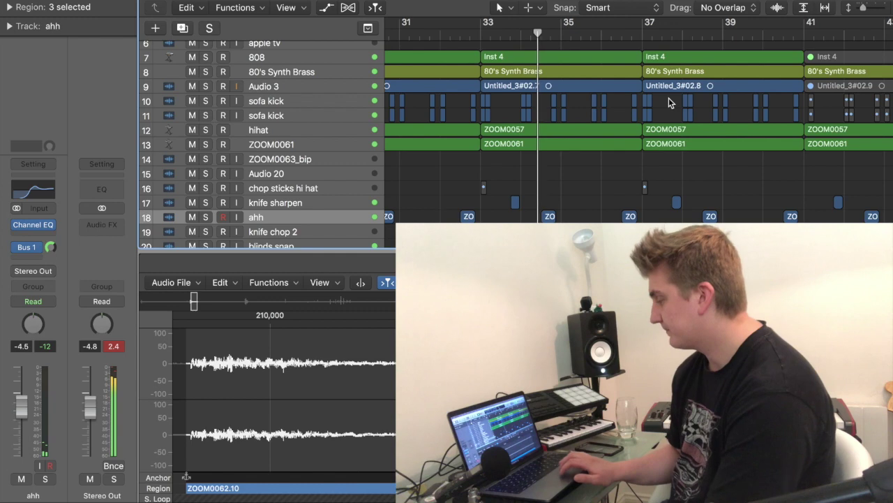
{"action": "scroll", "coordinate": [669, 97], "scroll_direction": "up", "scroll_amount": 1}
{"action": "scroll", "coordinate": [669, 97], "scroll_direction": "up", "scroll_amount": 3}
{"action": "scroll", "coordinate": [670, 96], "scroll_direction": "down", "scroll_amount": 3}
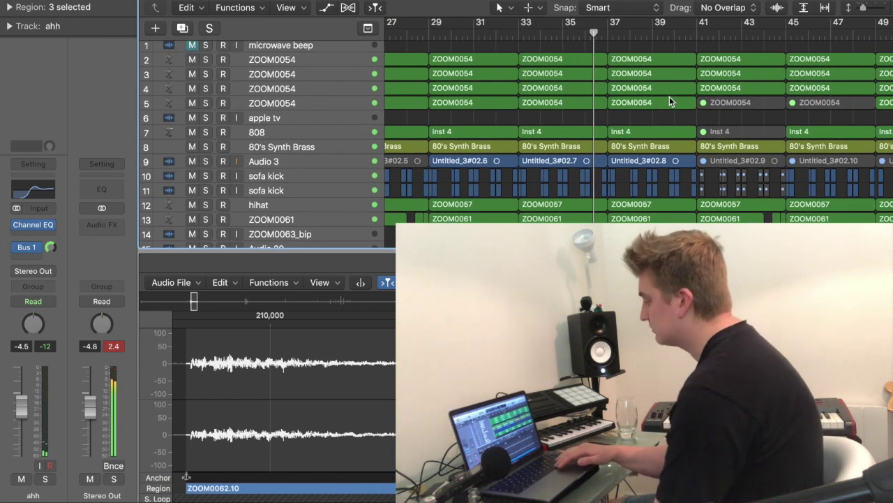
{"action": "key", "text": "space"}
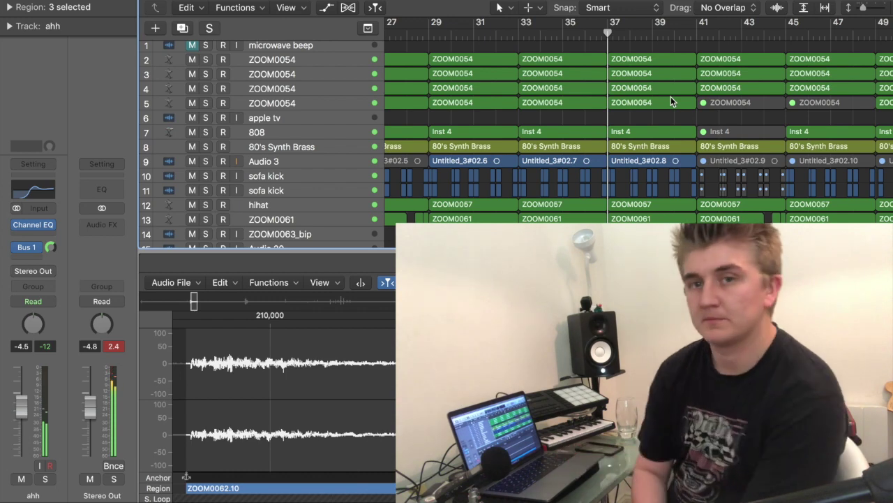